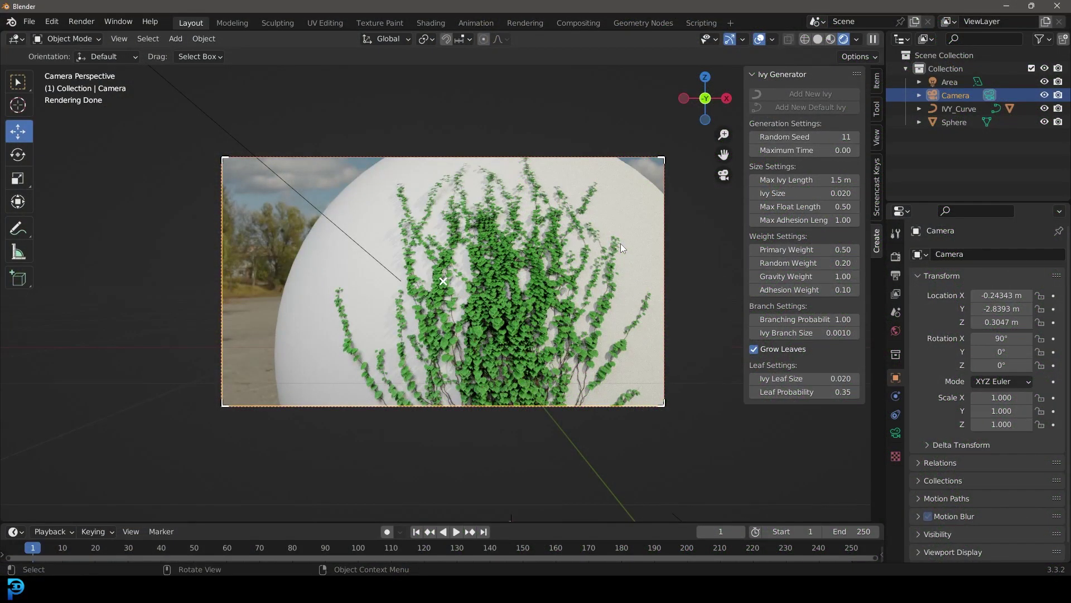
Orbit around the ivy-covered sphere, return to camera view and play the animation forward
middle_drag(621, 246, 491, 357)
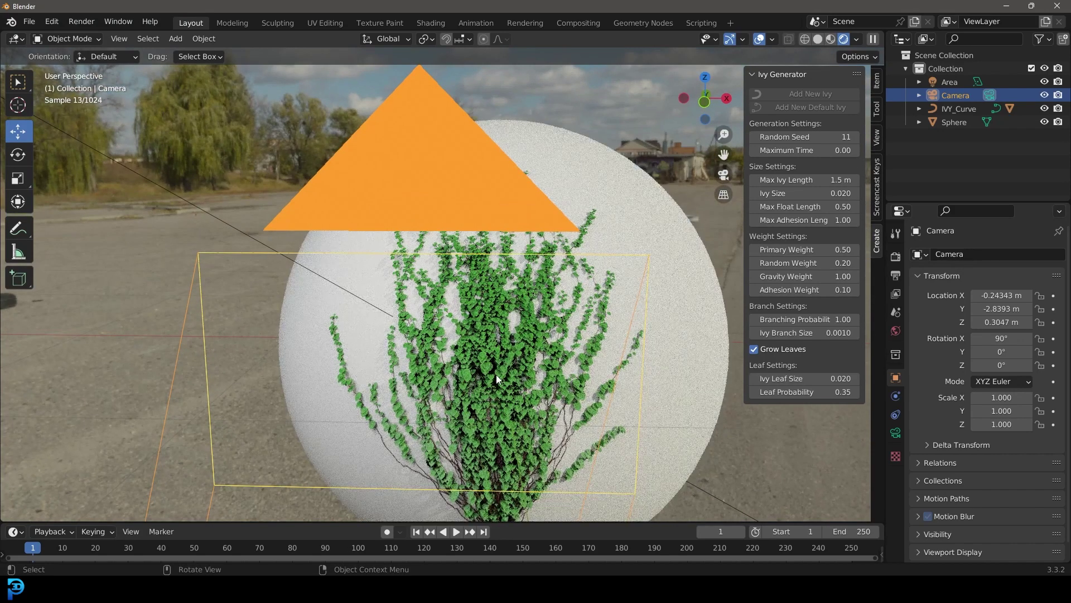
key(KP_0)
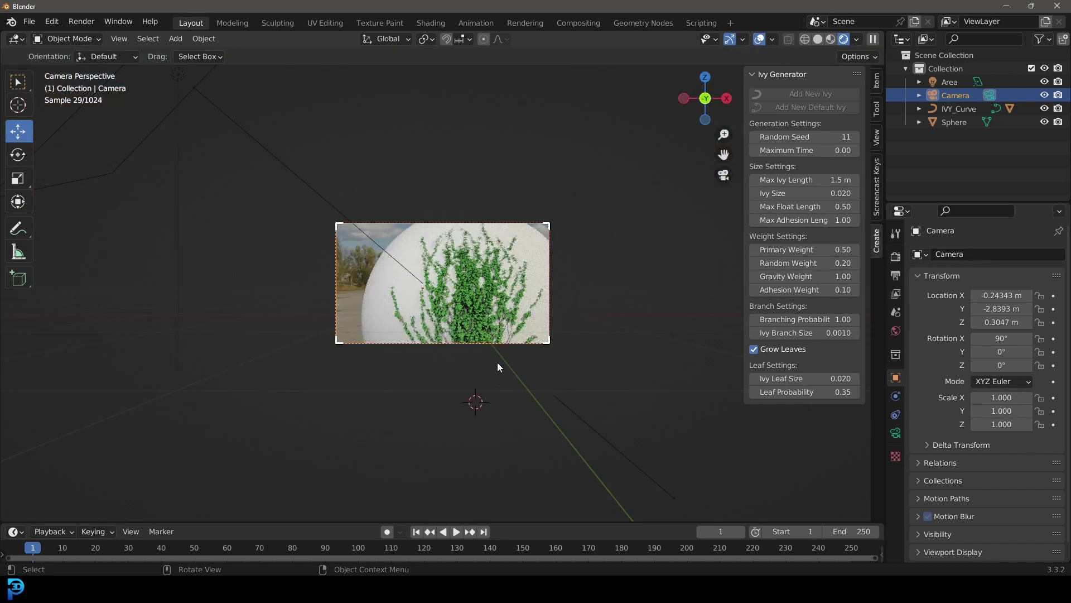
scroll(531, 311, up, 4)
key(space)
key(space)
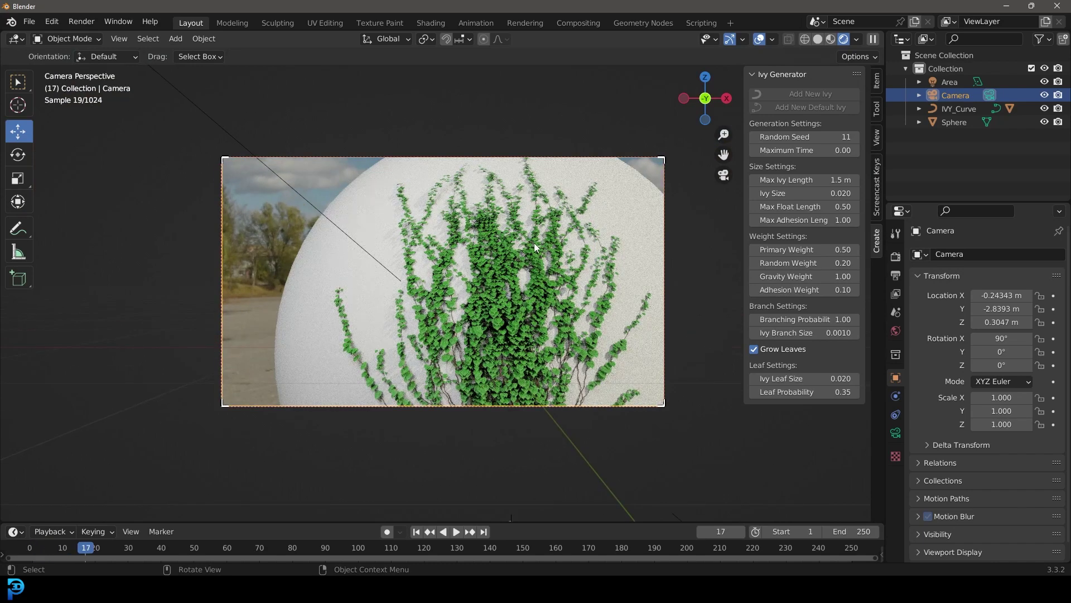
Switch the viewport to Solid shading and select the IvyLeaf object
key(z)
click(621, 244)
scroll(489, 275, up, 3)
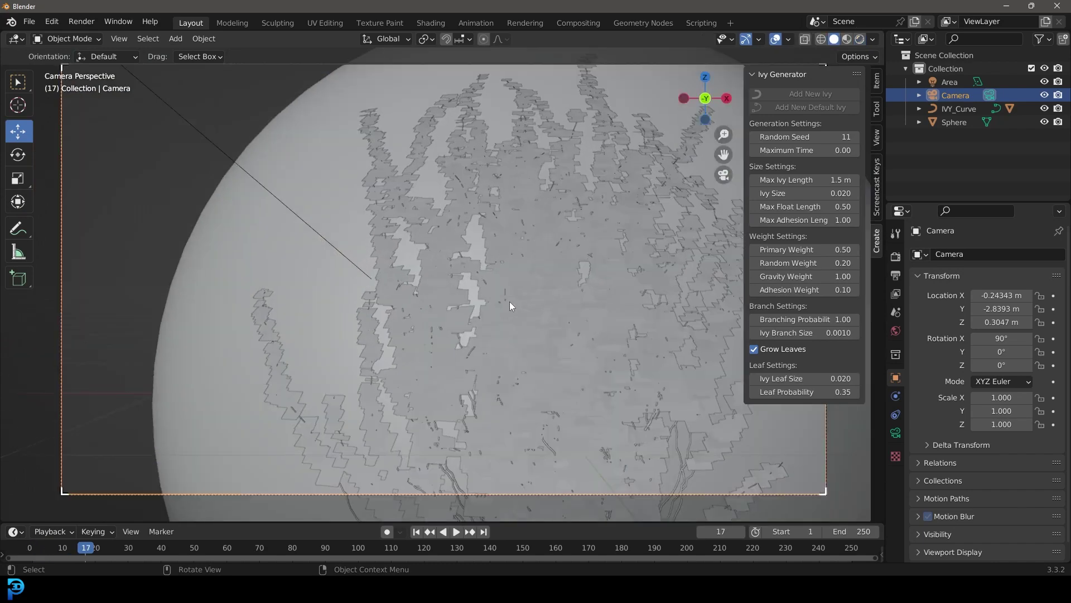
click(530, 167)
scroll(528, 167, down, 4)
scroll(516, 357, up, 4)
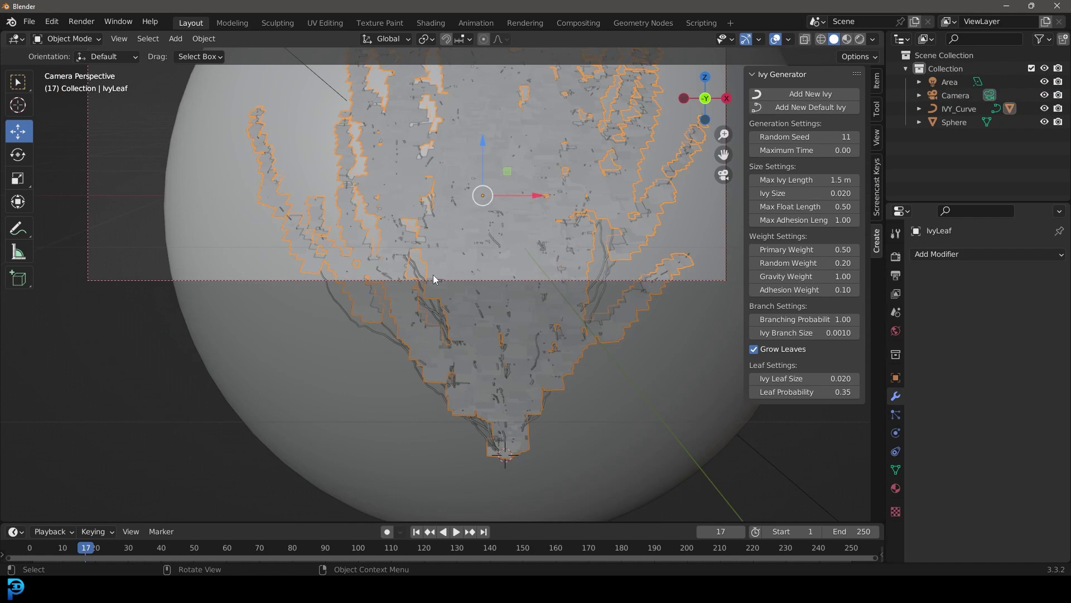
scroll(383, 279, down, 3)
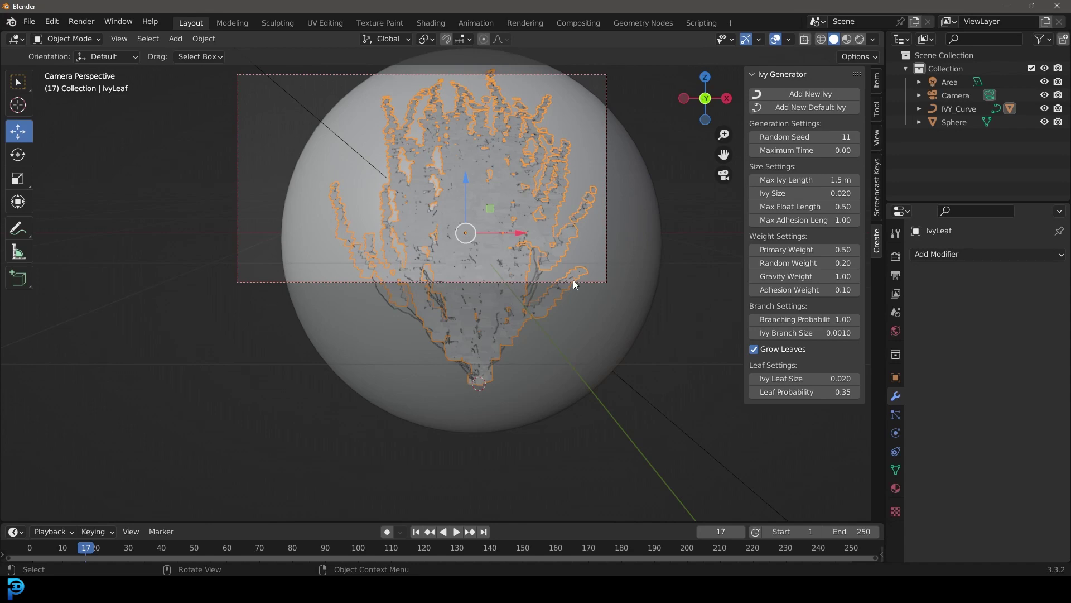
scroll(574, 279, up, 4)
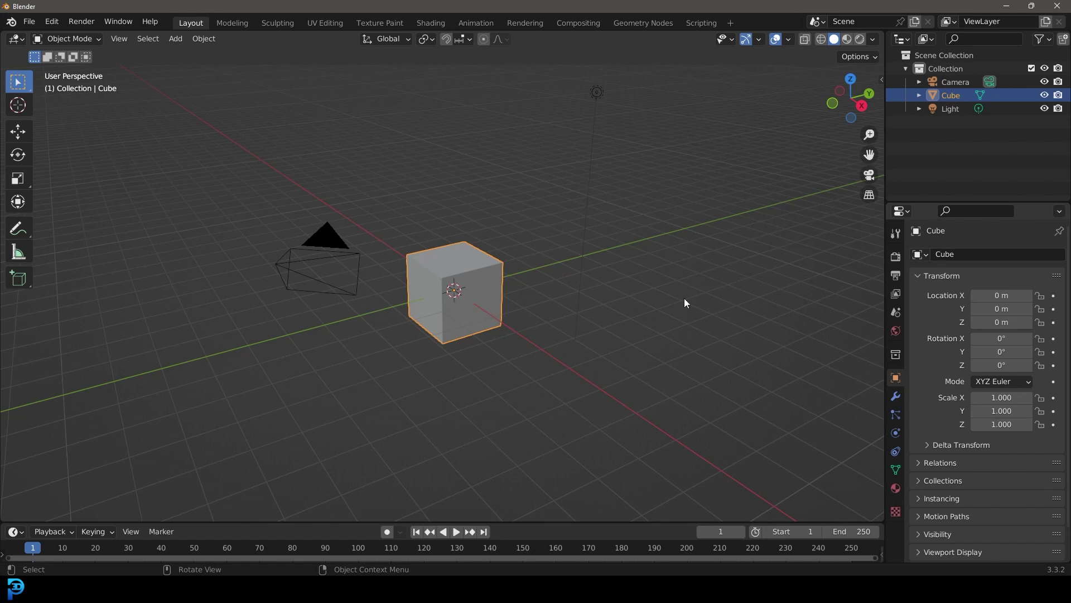
In Preferences > Add-ons, filter by 'ivy' to confirm Add Curve: IvyGen is enabled
click(52, 22)
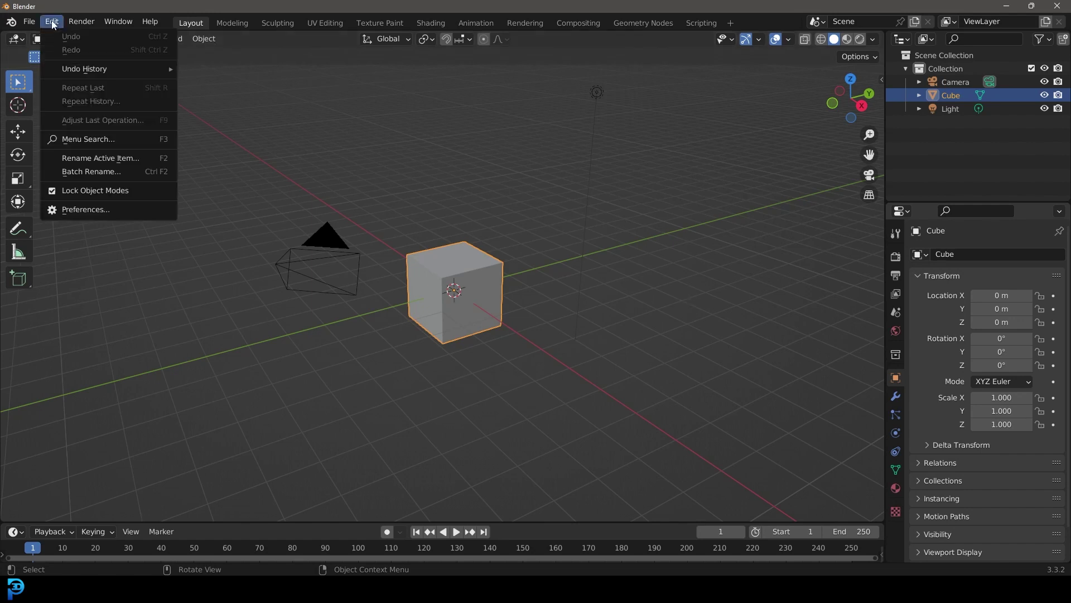
click(82, 211)
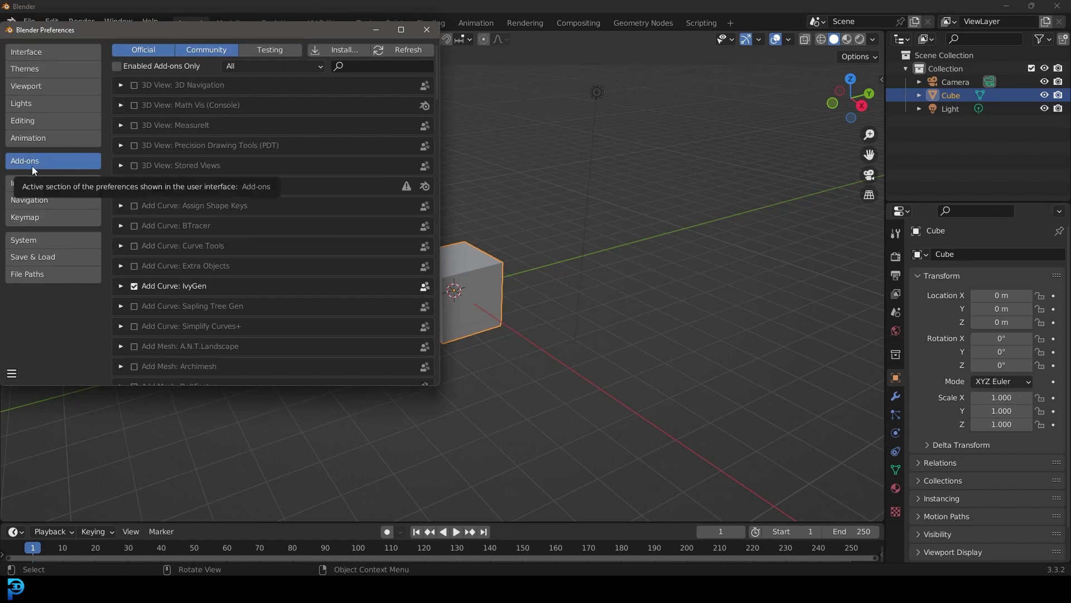
click(361, 67)
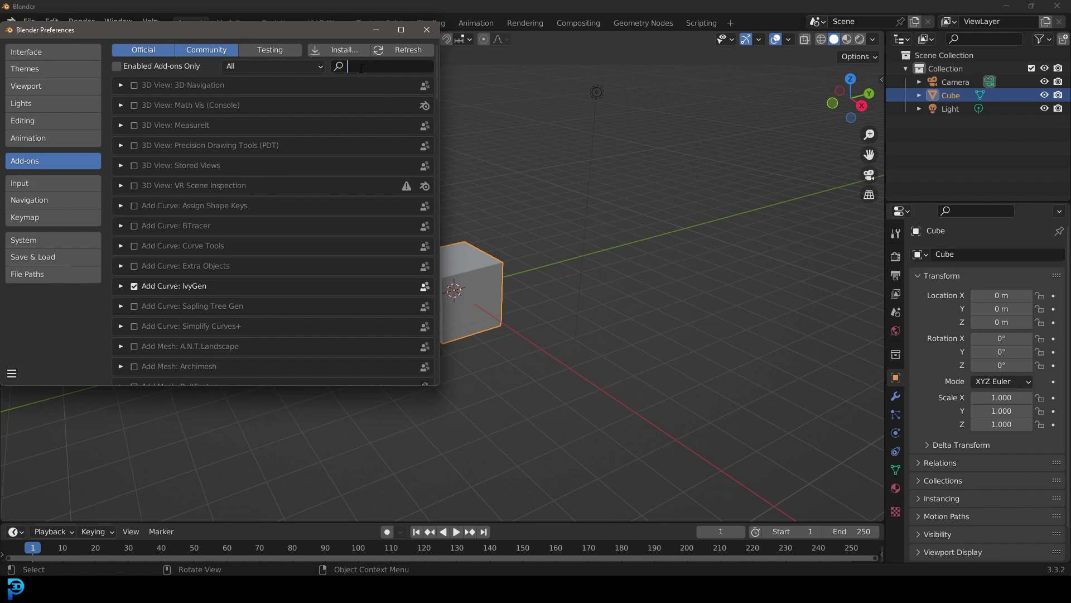
text(ivy)
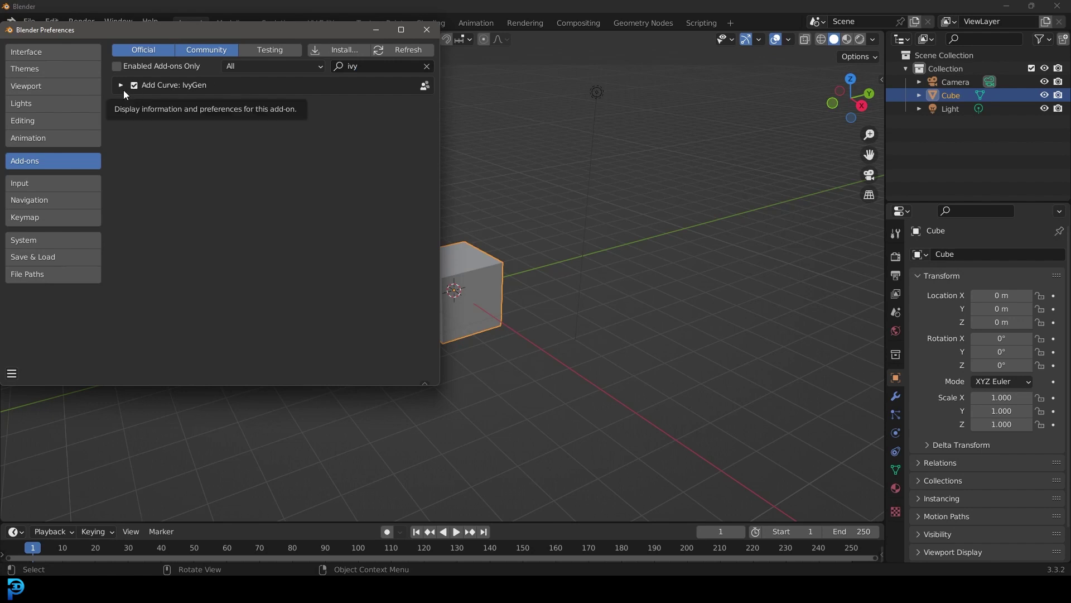
Close Preferences and expand the Ivy Generator panel in the sidebar's Create tab
click(427, 30)
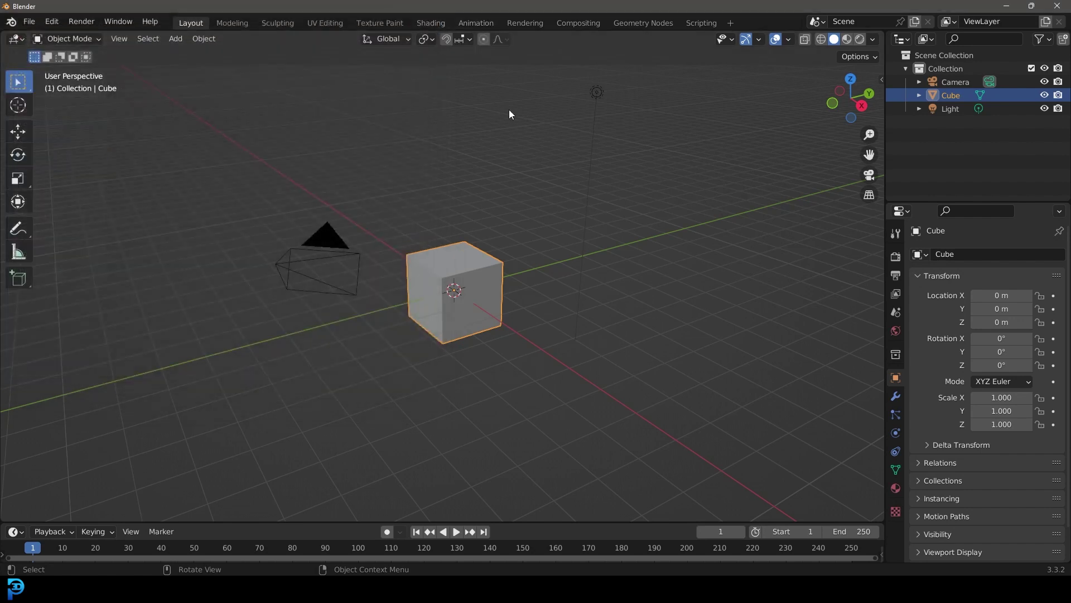
scroll(612, 207, up, 2)
key(n)
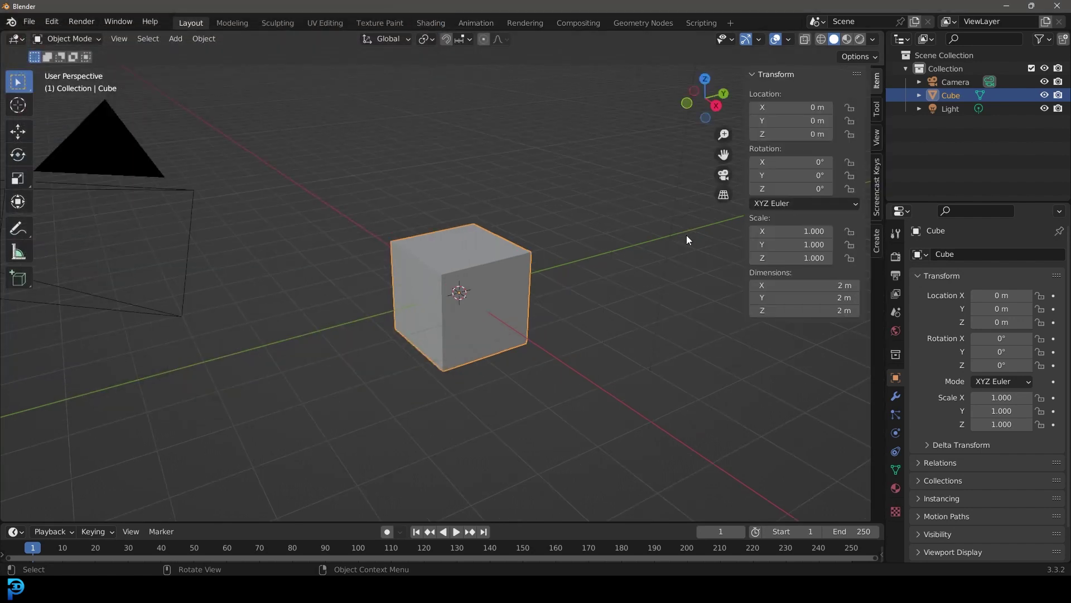
click(877, 241)
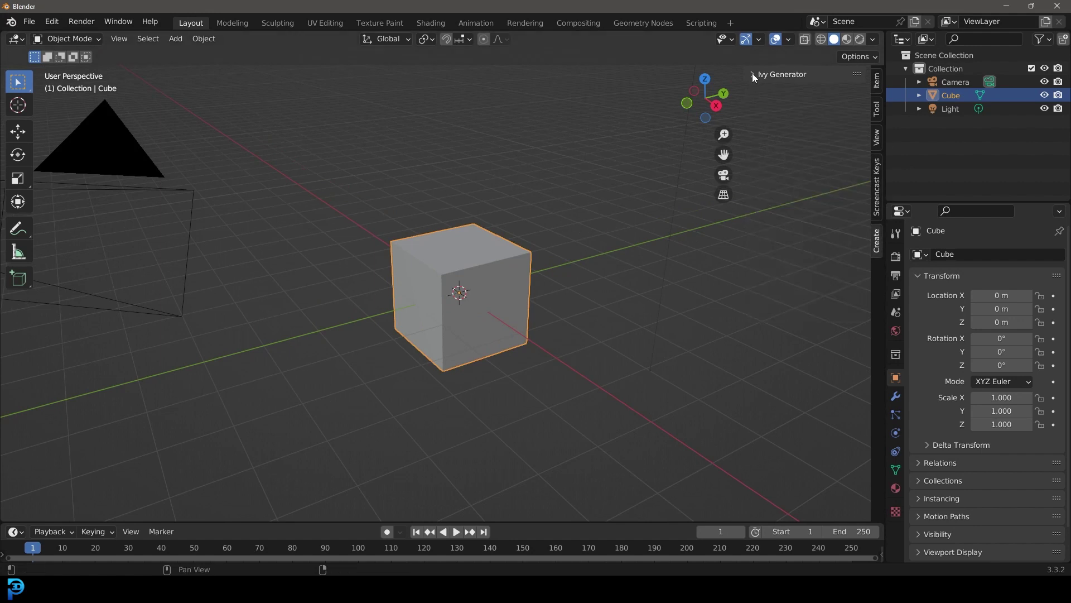
click(752, 75)
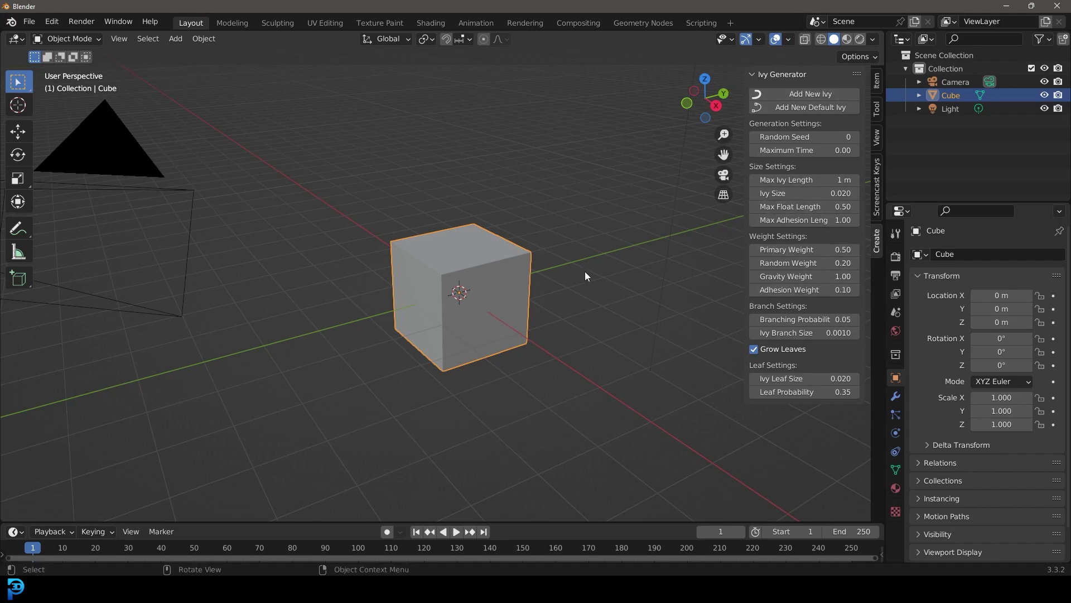
scroll(581, 270, down, 4)
scroll(512, 267, up, 5)
scroll(332, 280, down, 5)
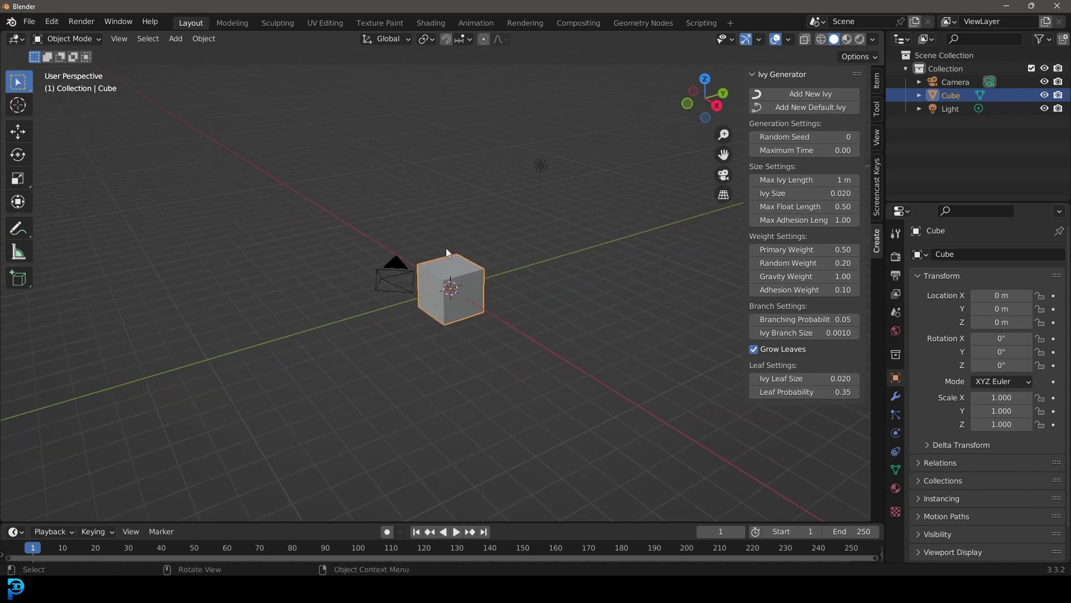
scroll(446, 251, up, 3)
scroll(468, 269, up, 2)
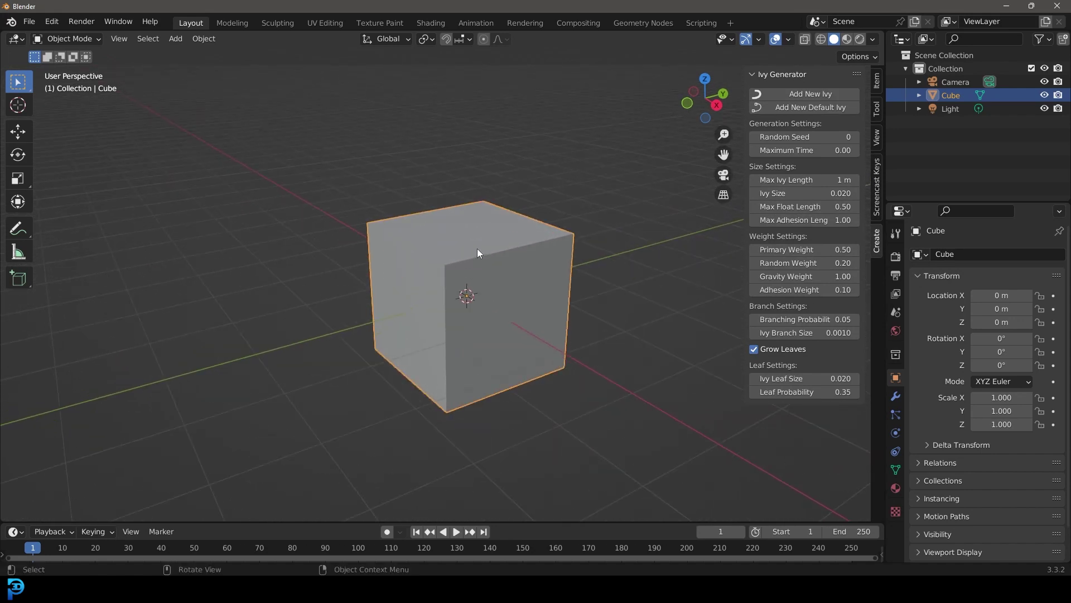
Delete the default cube and add a UV sphere
key(x)
click(480, 245)
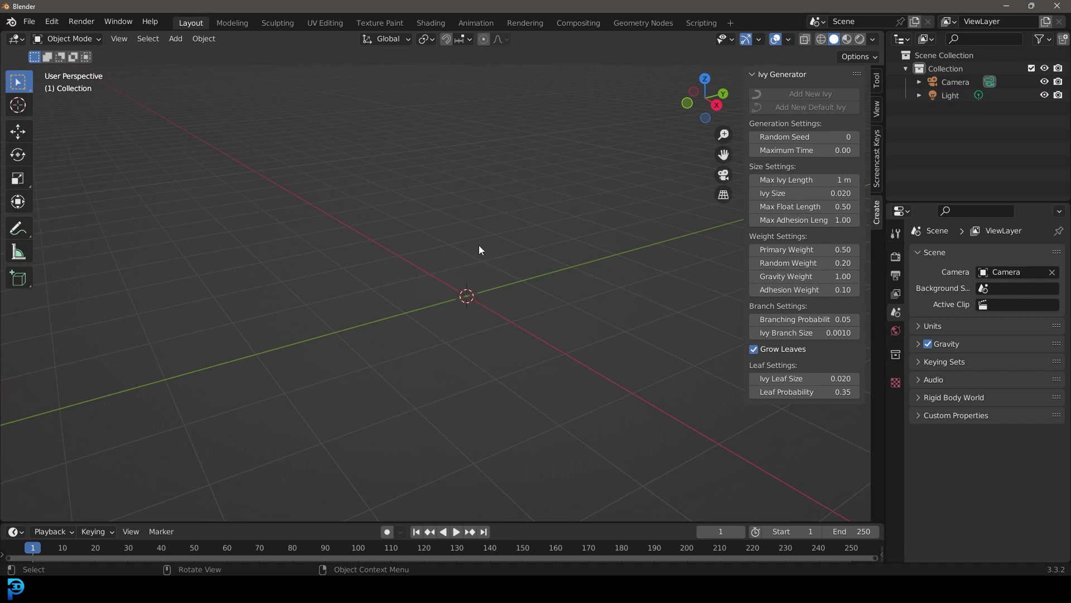
key(shift+a)
mouse_move(479, 245)
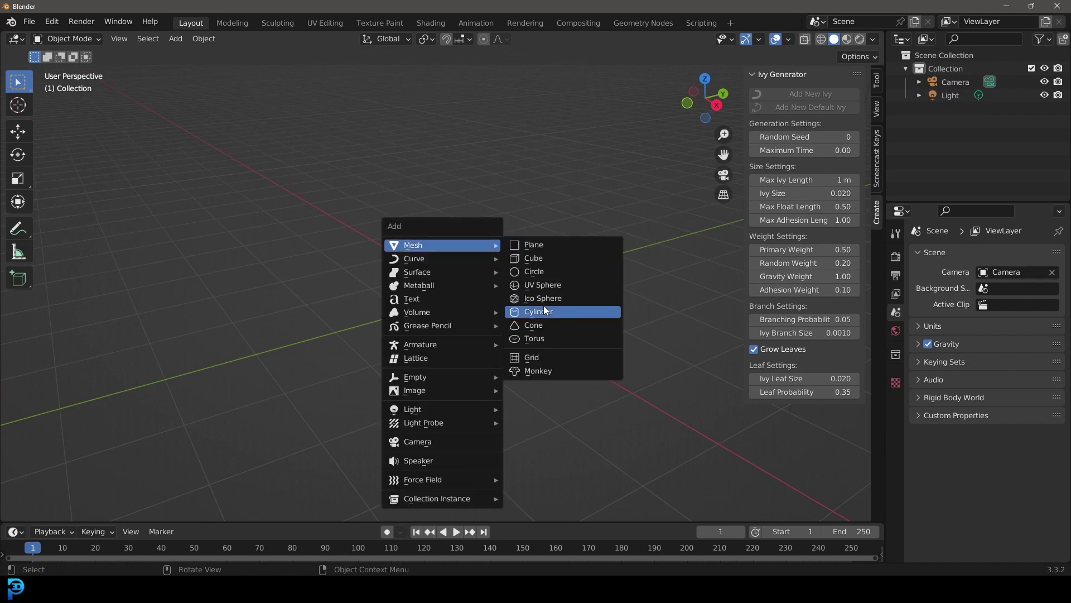
click(554, 283)
scroll(479, 192, down, 4)
scroll(476, 232, up, 3)
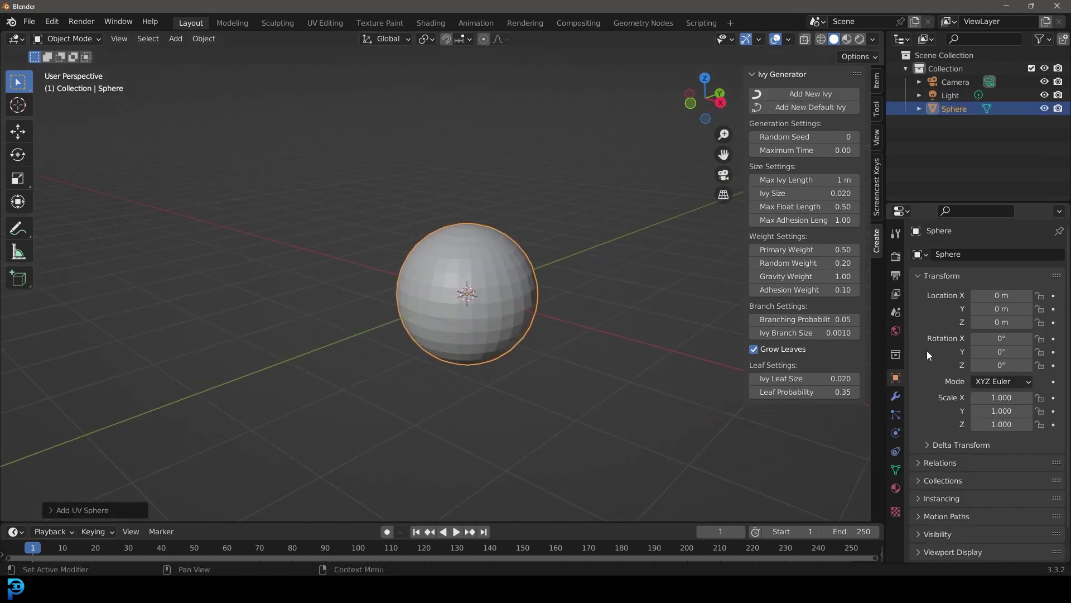
Apply a Subdivision Surface modifier, shade the sphere smooth, and frame it in front orthographic view
click(895, 395)
click(943, 254)
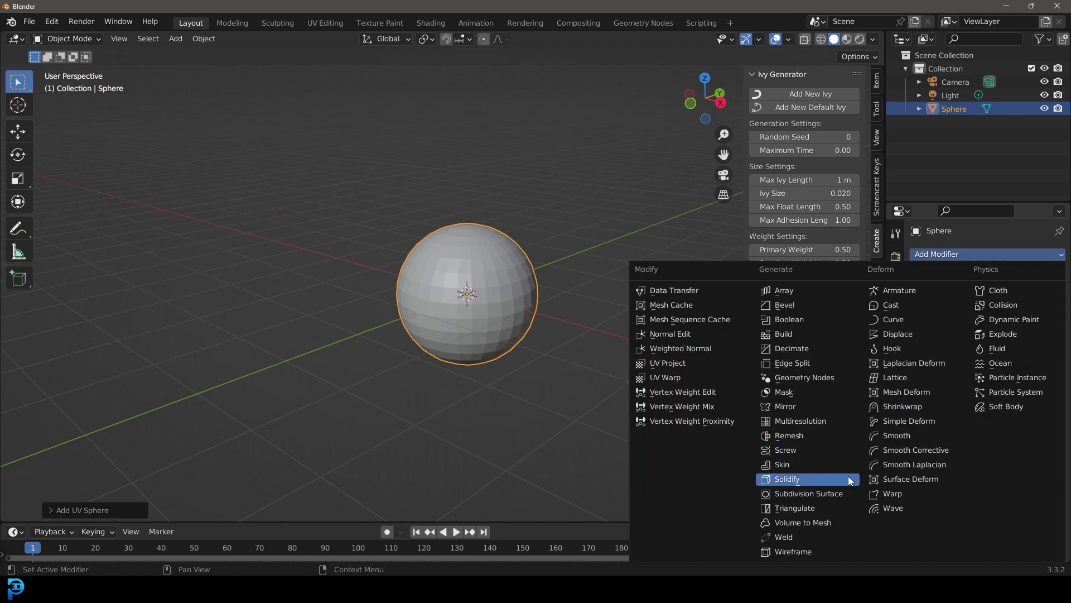
click(848, 491)
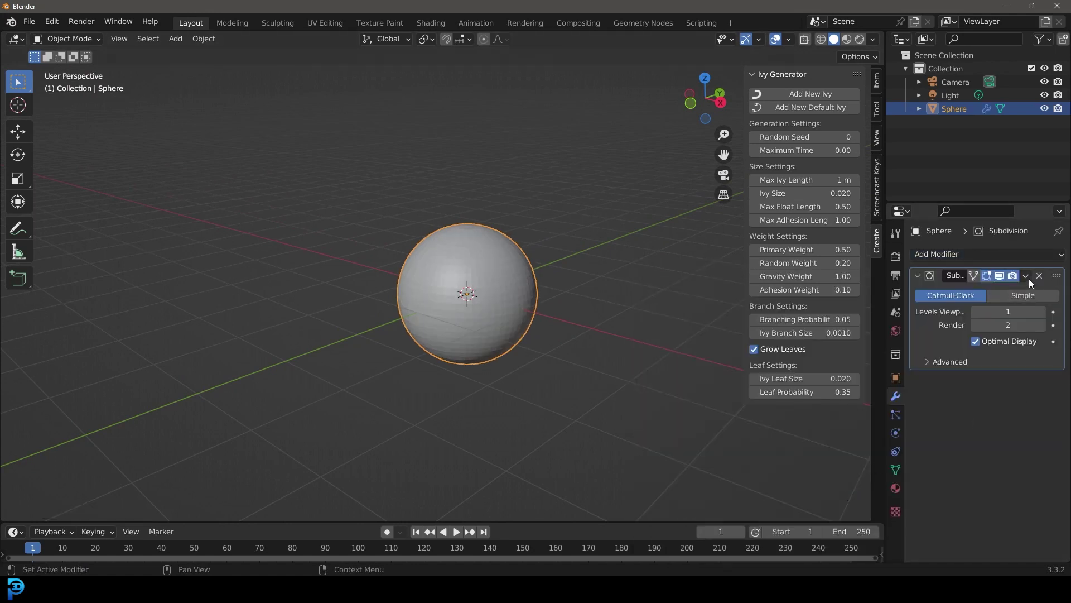
click(1025, 275)
click(971, 291)
right_click(495, 265)
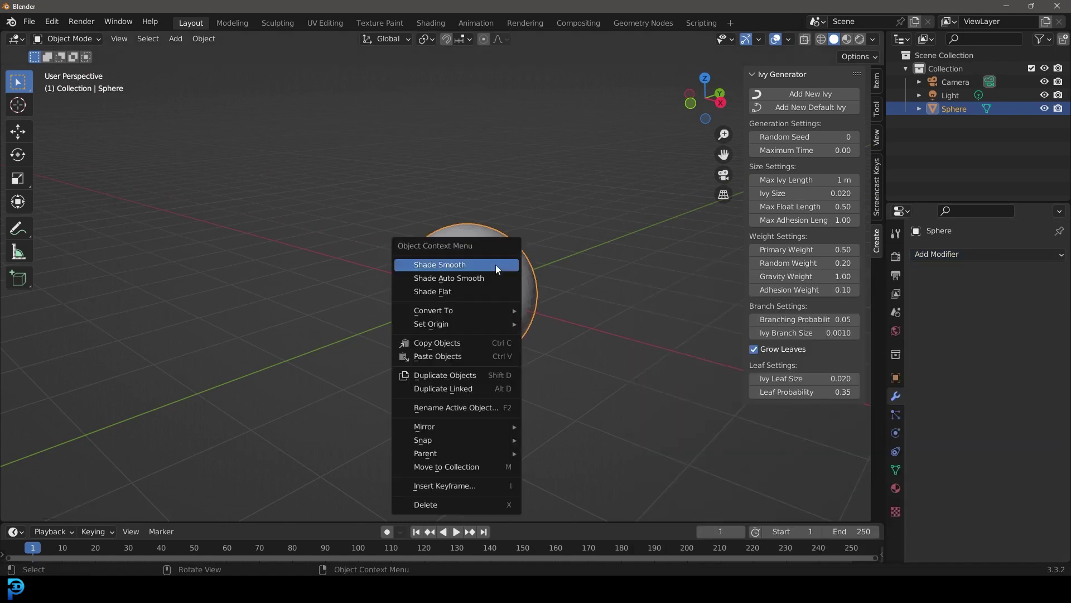
click(495, 265)
key(KP_Decimal)
key(KP_5)
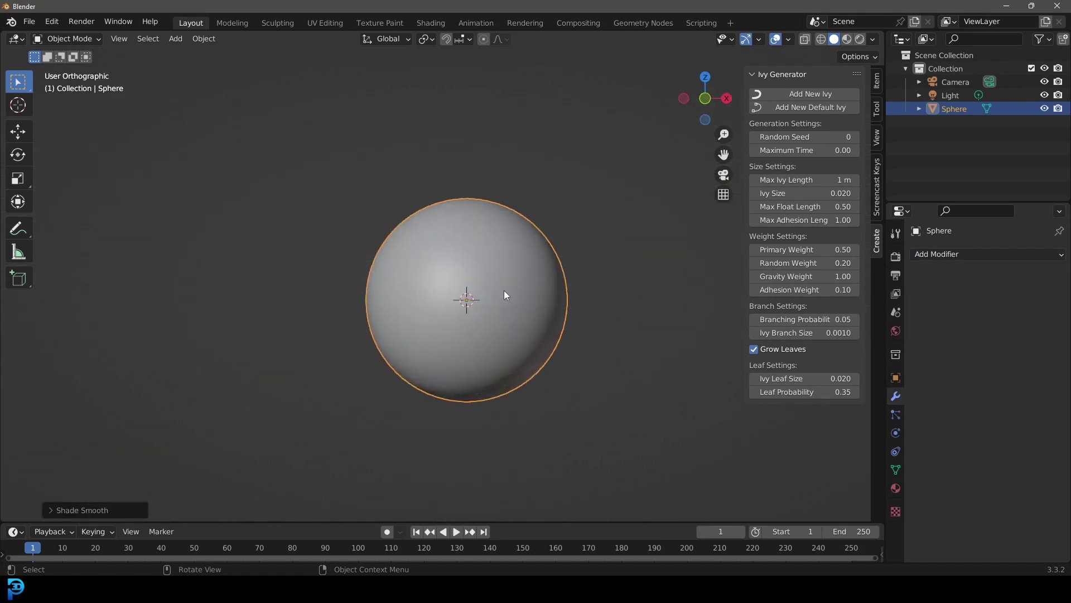
key(KP_1)
Box-select and delete the old light and camera, then recentre the view on the sphere
scroll(544, 279, down, 8)
scroll(504, 282, up, 3)
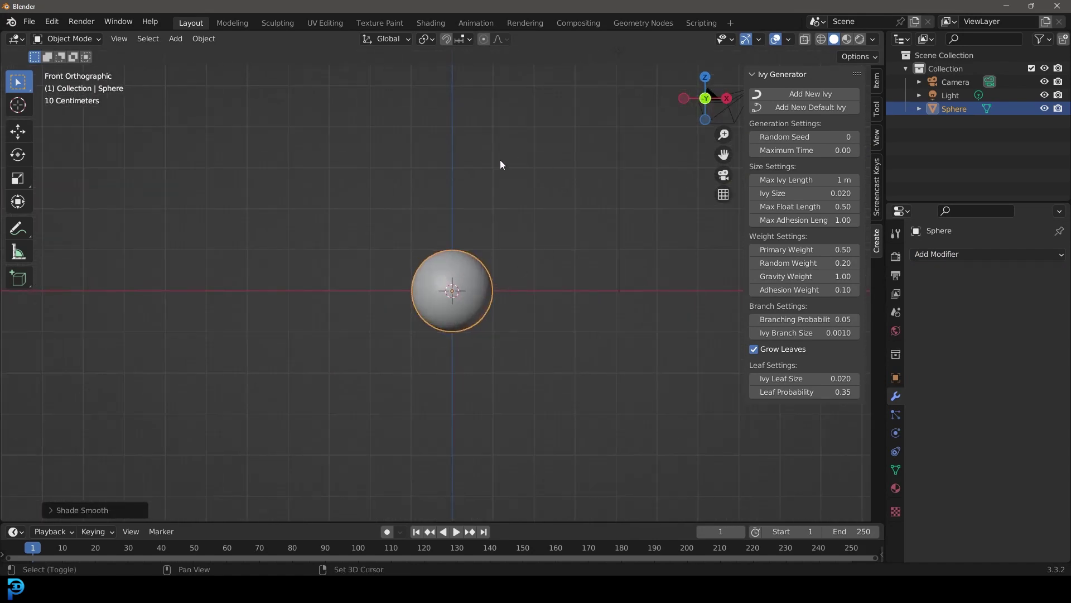
shift+middle_drag(500, 164, 457, 223)
drag(457, 223, 680, 94)
key(Delete)
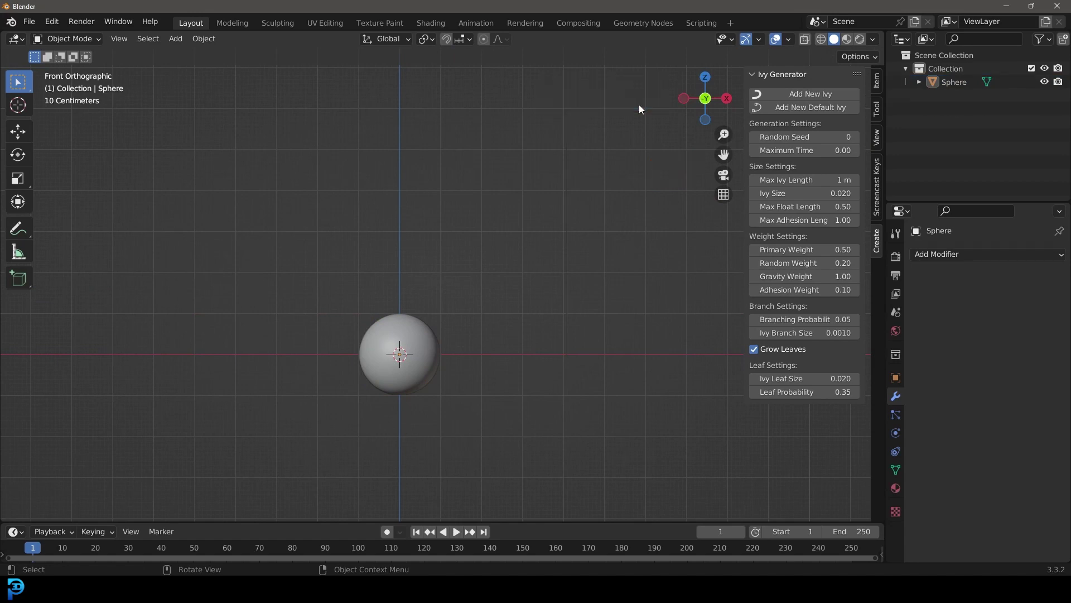
shift+middle_drag(271, 278, 313, 234)
scroll(313, 234, up, 5)
shift+middle_drag(441, 350, 451, 260)
scroll(472, 260, up, 3)
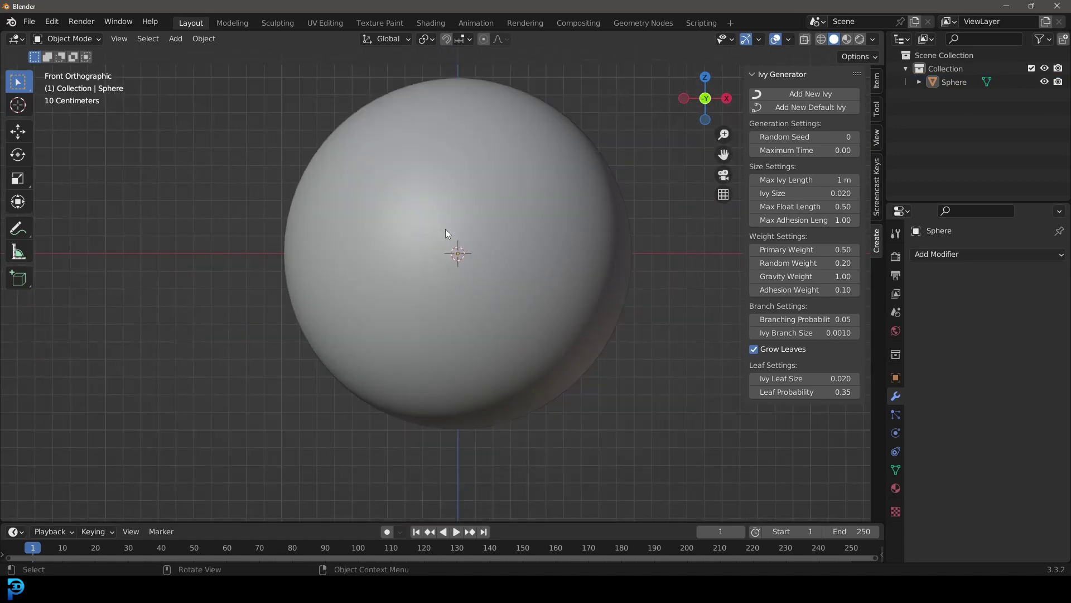
Add a new camera, move it to Y -4.4853 m and nudge it to frame the sphere
key(shift+a)
click(403, 431)
scroll(542, 284, down, 5)
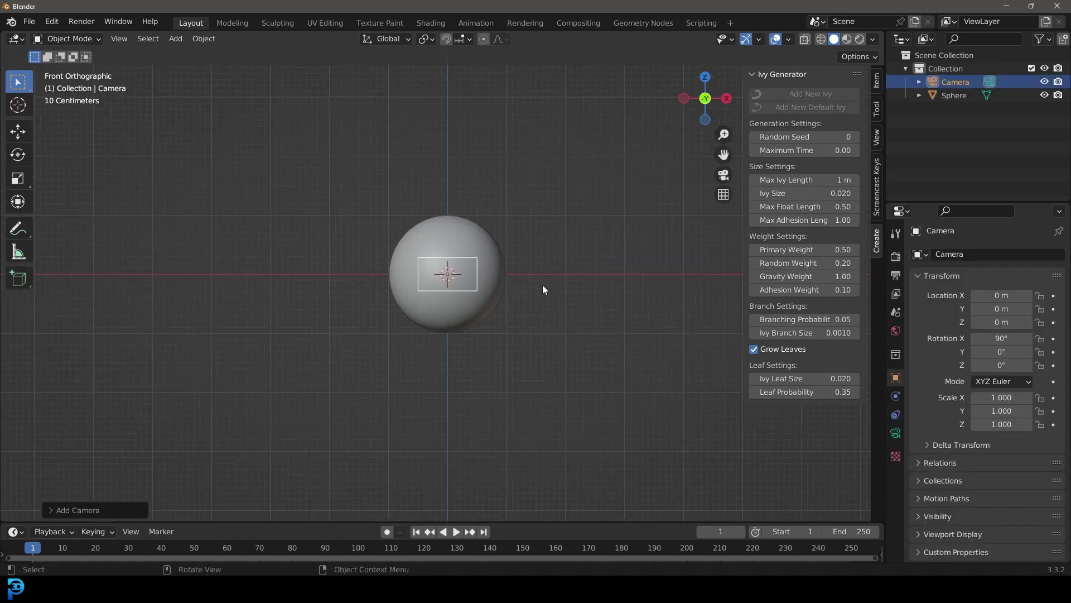
middle_drag(542, 289, 497, 318)
key(g)
key(y)
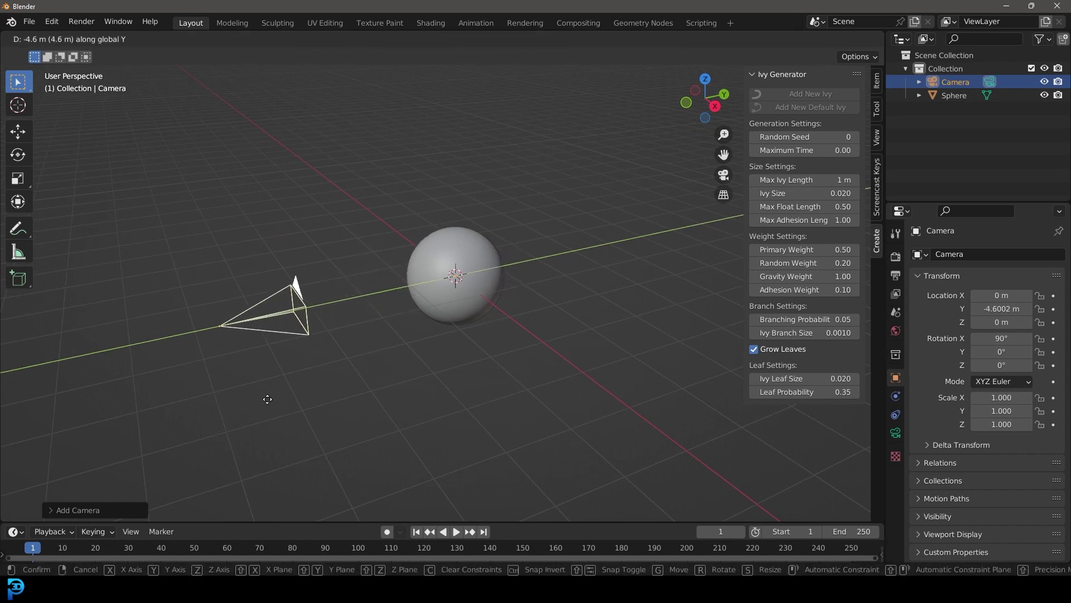
click(306, 397)
key(KP_0)
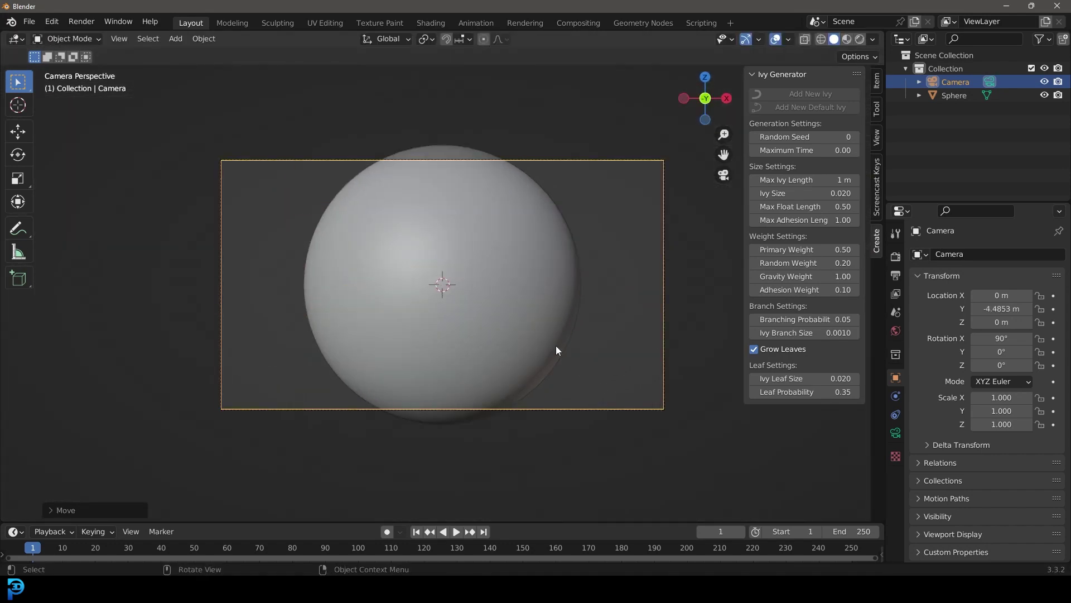
key(g)
click(556, 344)
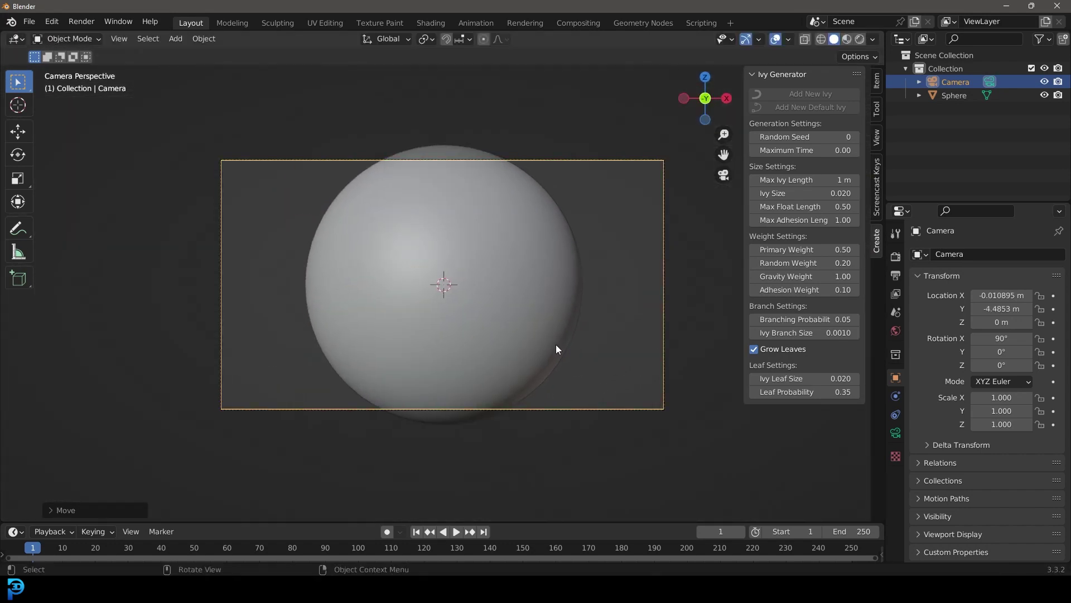
scroll(446, 292, up, 3)
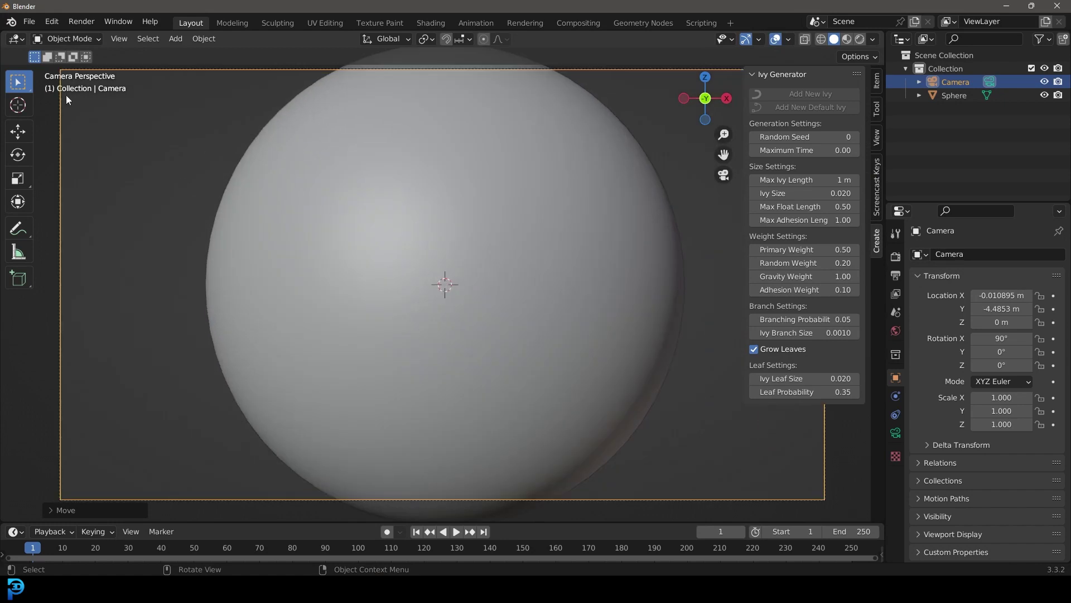
Place a trial 3D cursor on the sphere surface and orbit around to check it
click(18, 105)
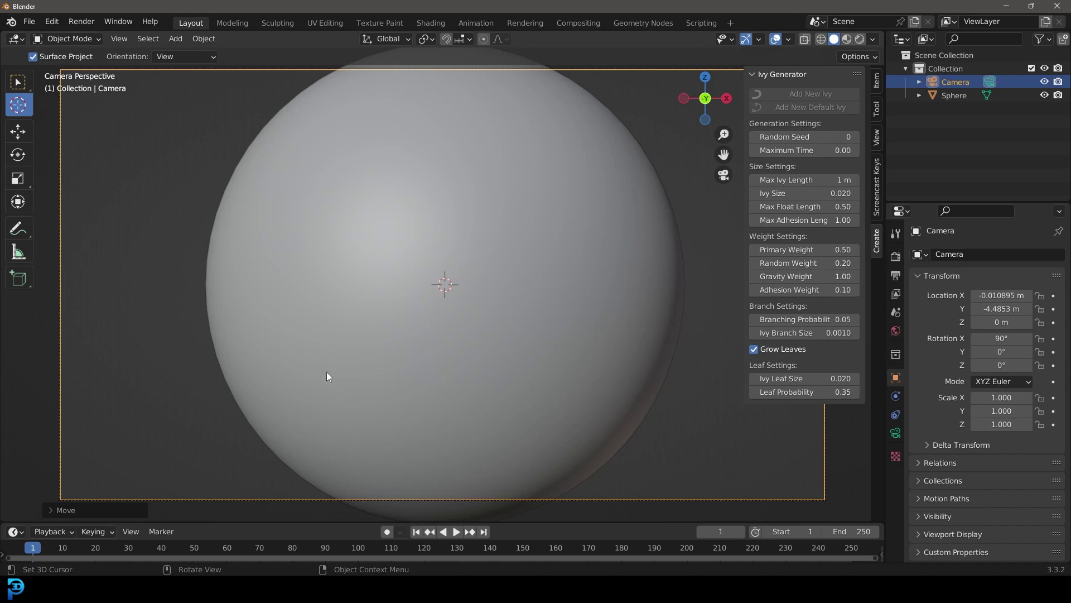
click(437, 412)
middle_drag(471, 303, 380, 338)
scroll(375, 381, up, 4)
scroll(251, 383, down, 5)
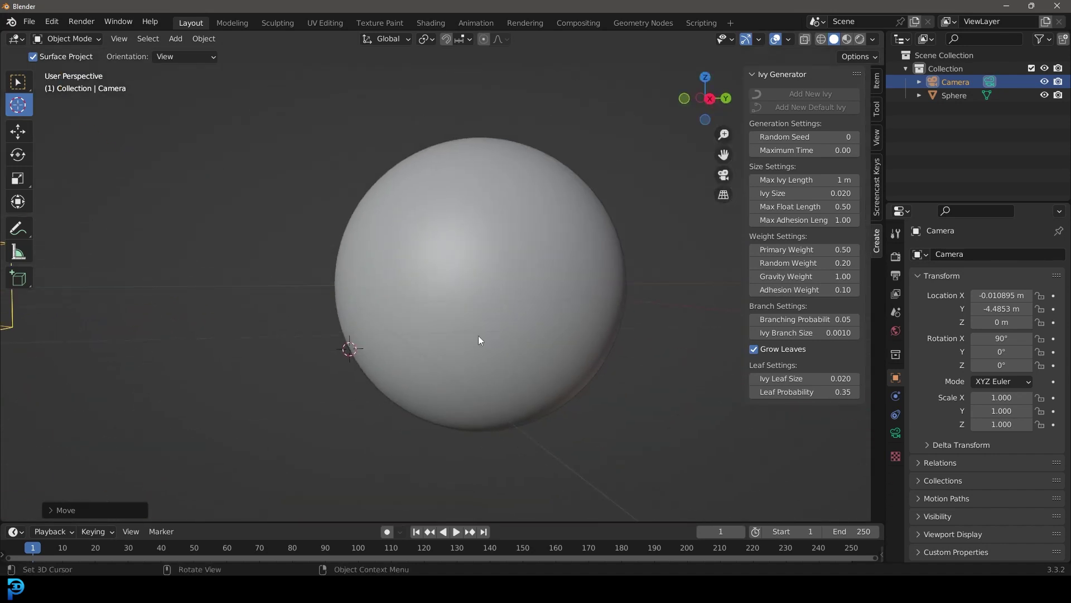
middle_drag(430, 377, 567, 372)
Through the camera, set the 3D cursor on the sphere's lower front, then reselect the sphere
key(KP_0)
scroll(424, 359, up, 3)
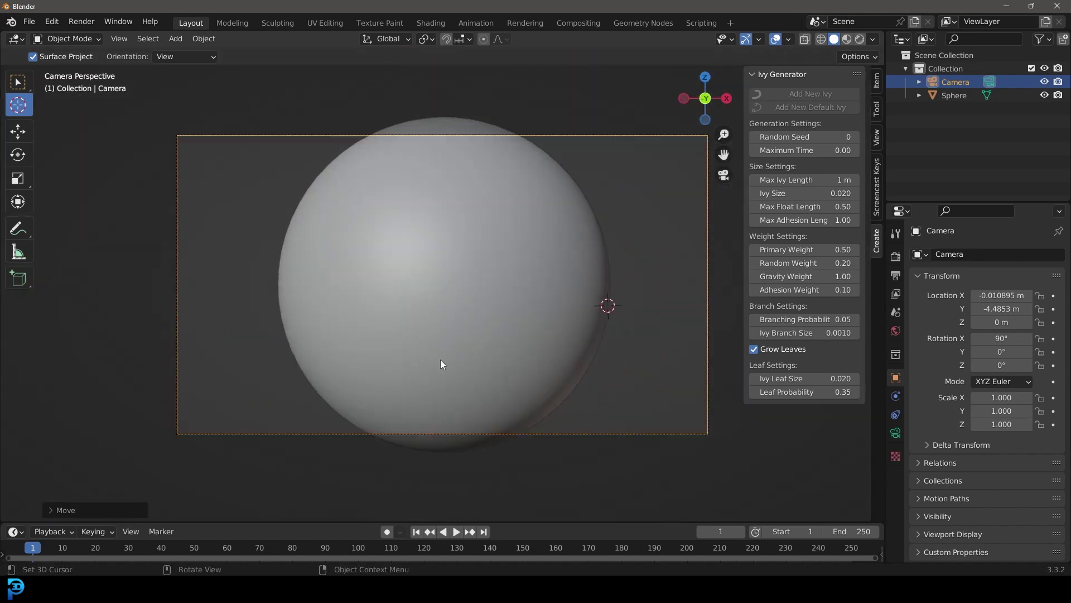
click(440, 384)
scroll(466, 371, up, 2)
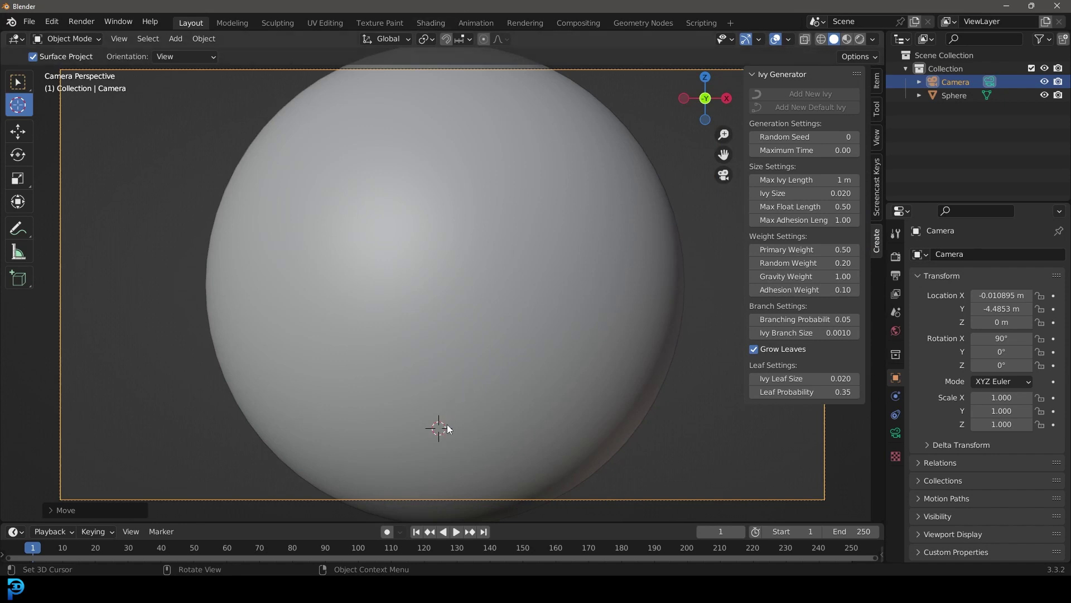
click(18, 132)
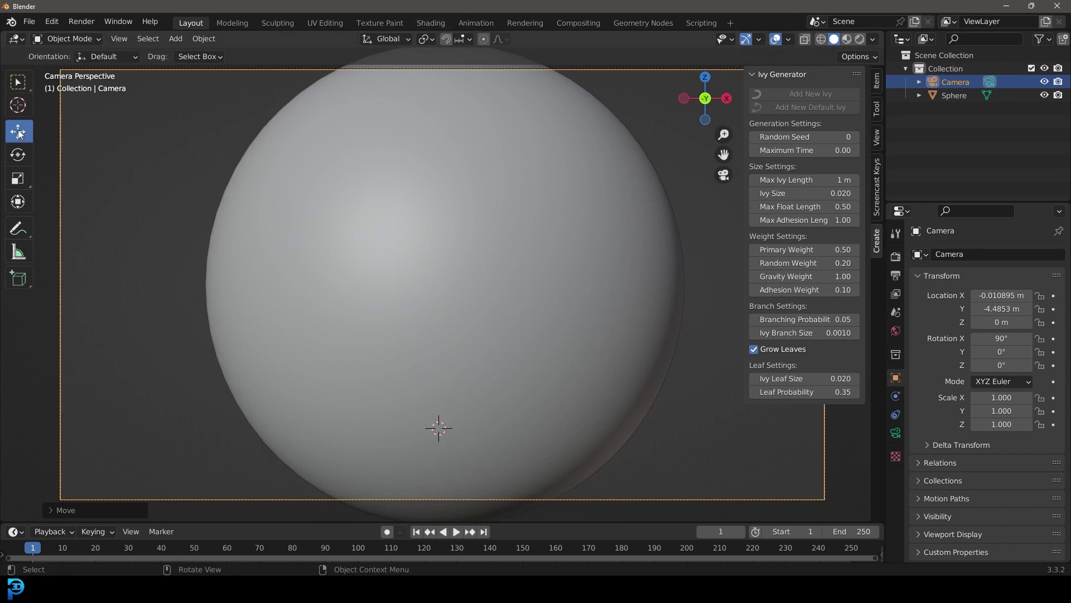
click(532, 152)
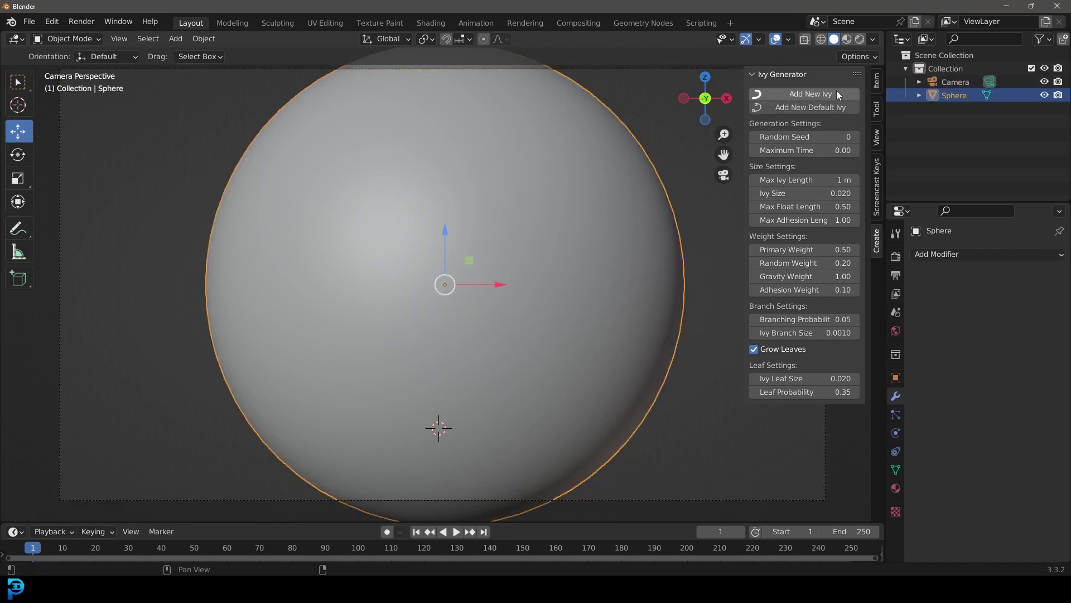
Grow a new ivy from the 3D cursor with Add New Ivy and orbit to inspect it
click(817, 96)
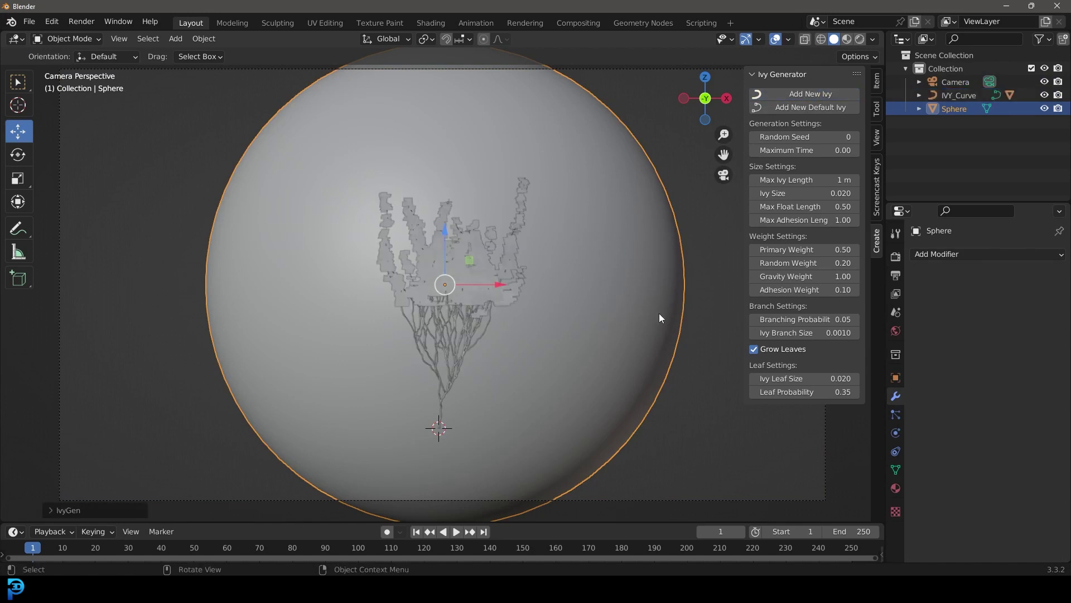
scroll(505, 263, down, 3)
scroll(497, 279, up, 4)
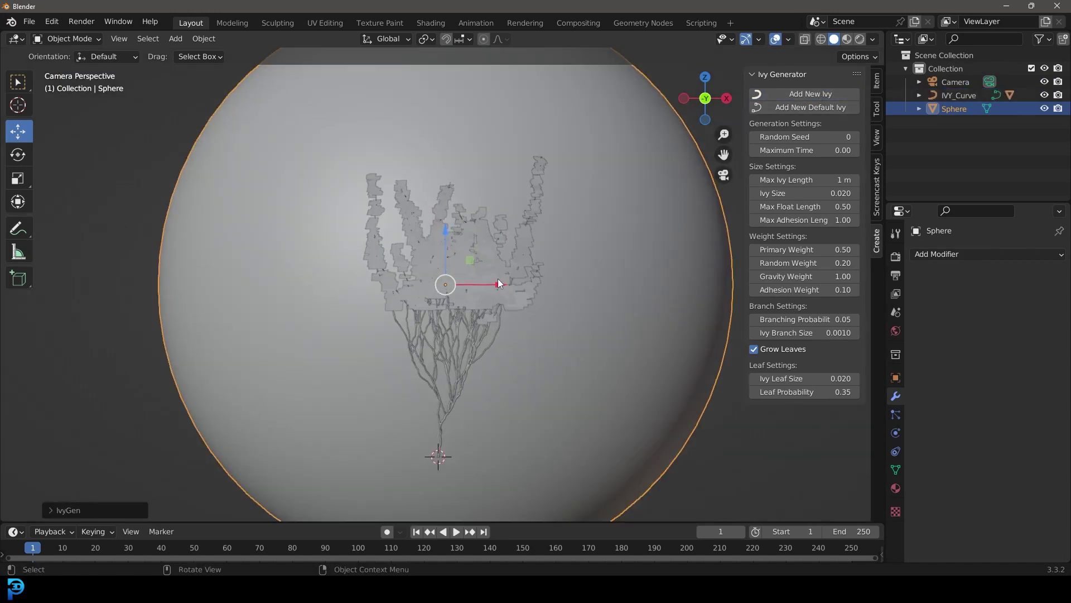
middle_drag(525, 279, 474, 266)
scroll(373, 256, up, 4)
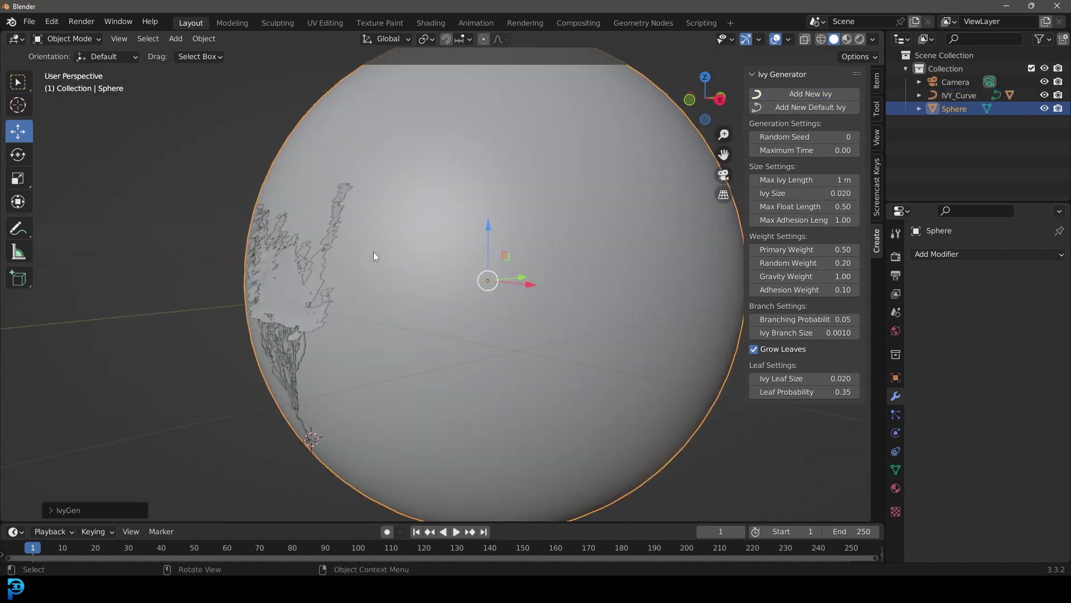
Undo the first ivy, then test a growth with Random Seed 5 and undo it
key(KP_0)
scroll(387, 255, up, 3)
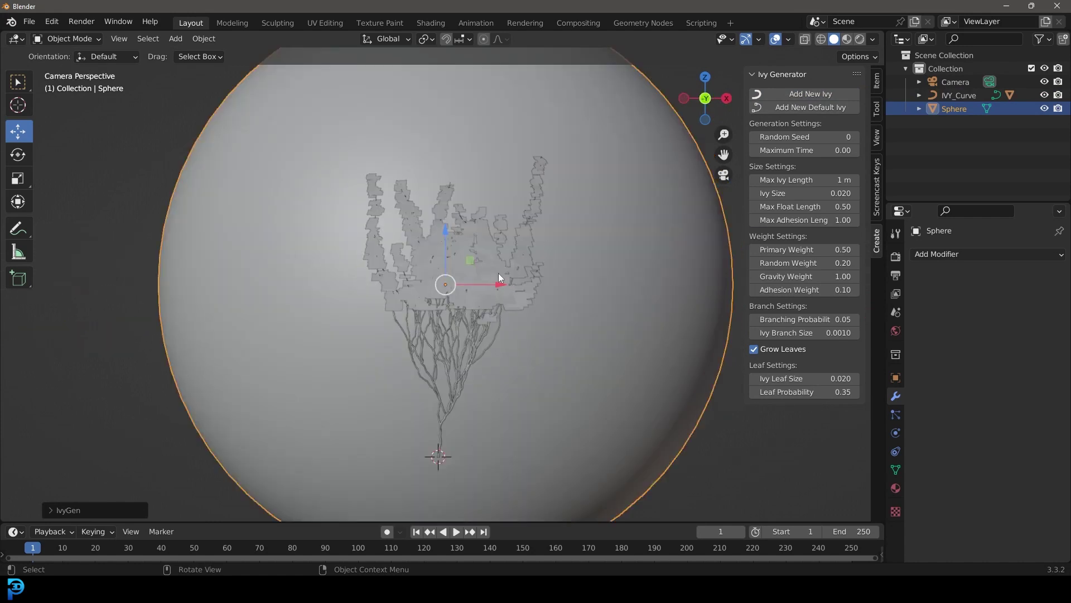
key(ctrl+z)
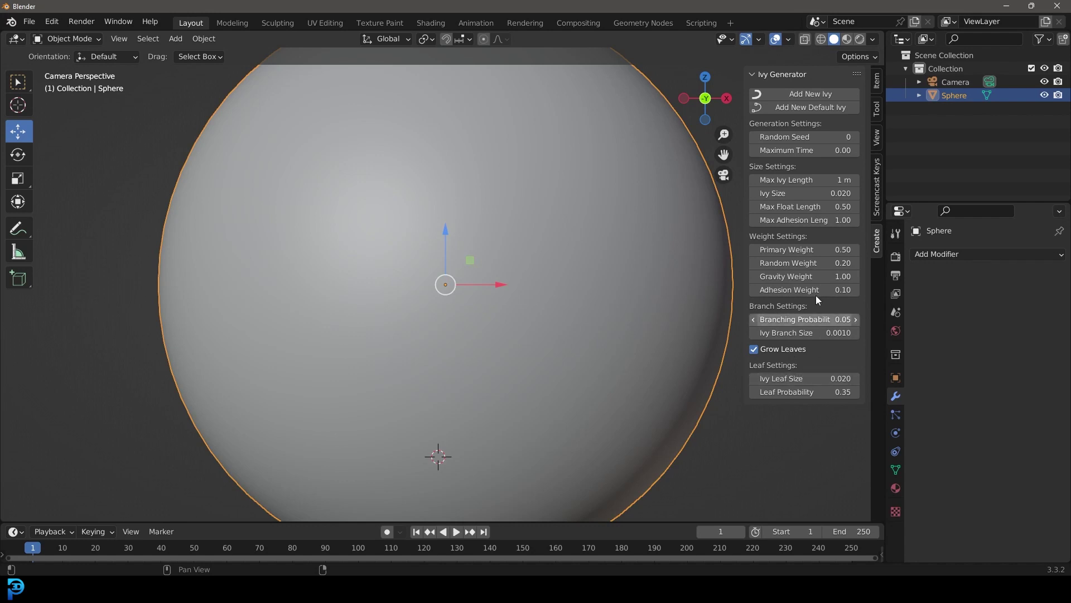
click(856, 136)
click(855, 136)
click(855, 137)
click(856, 136)
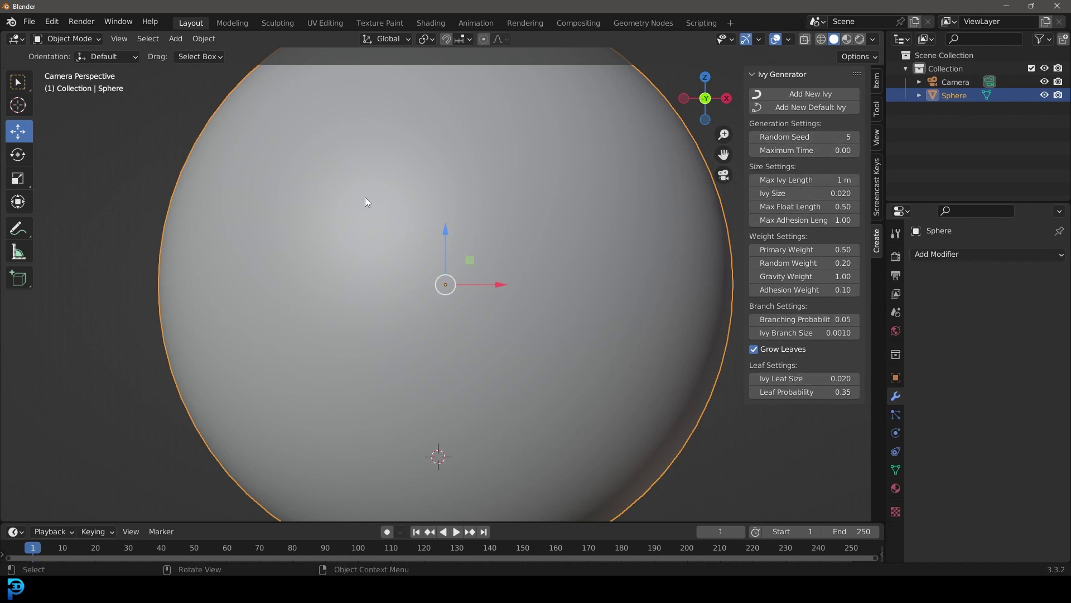
click(829, 96)
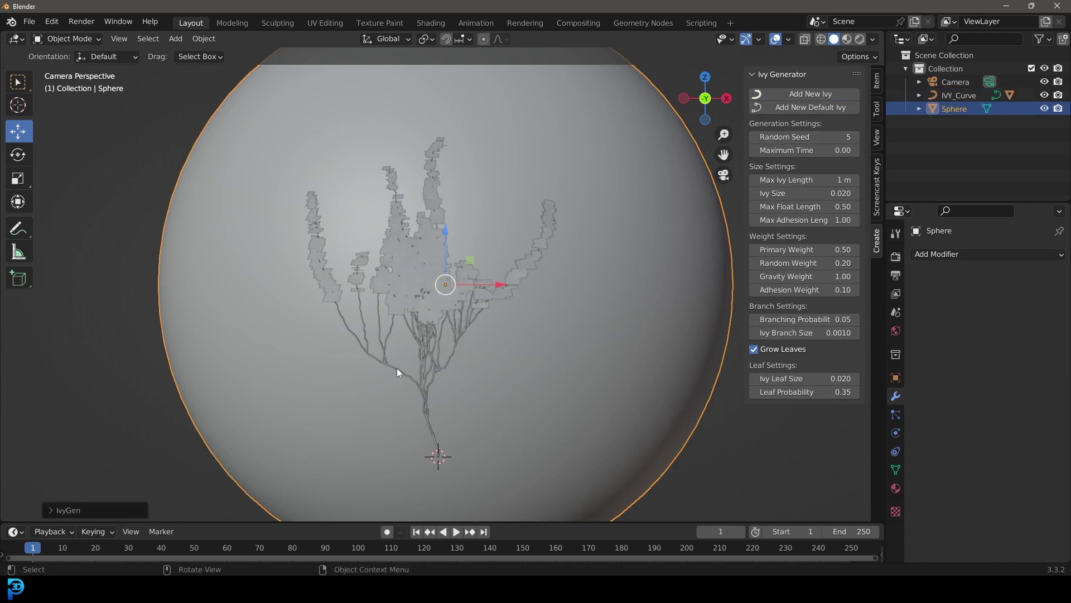
key(ctrl+z)
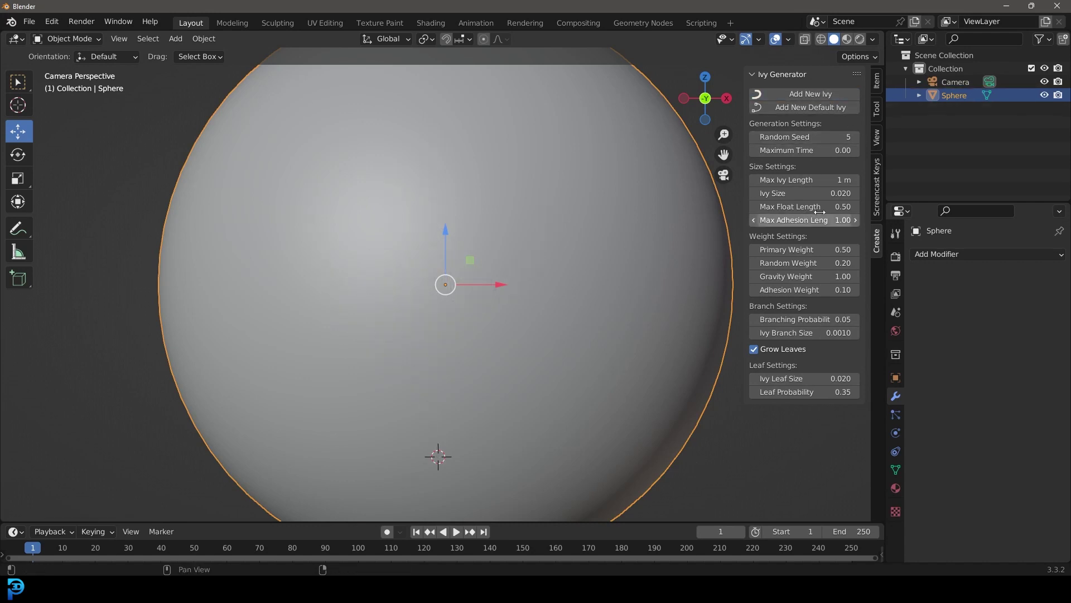
Test an ivy growth with Random Seed 6 and undo it
click(856, 137)
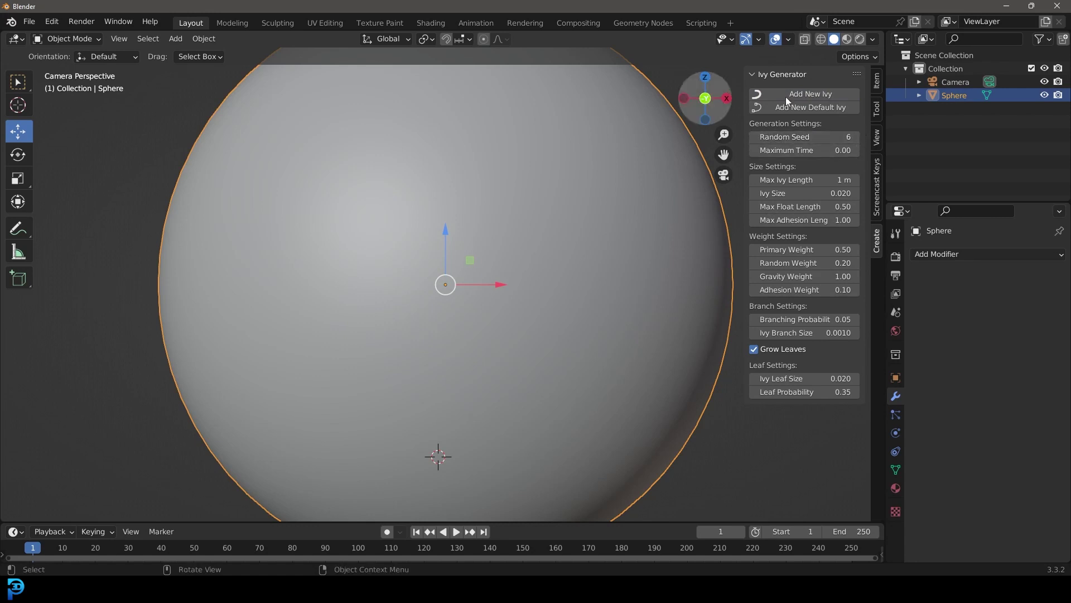
click(802, 93)
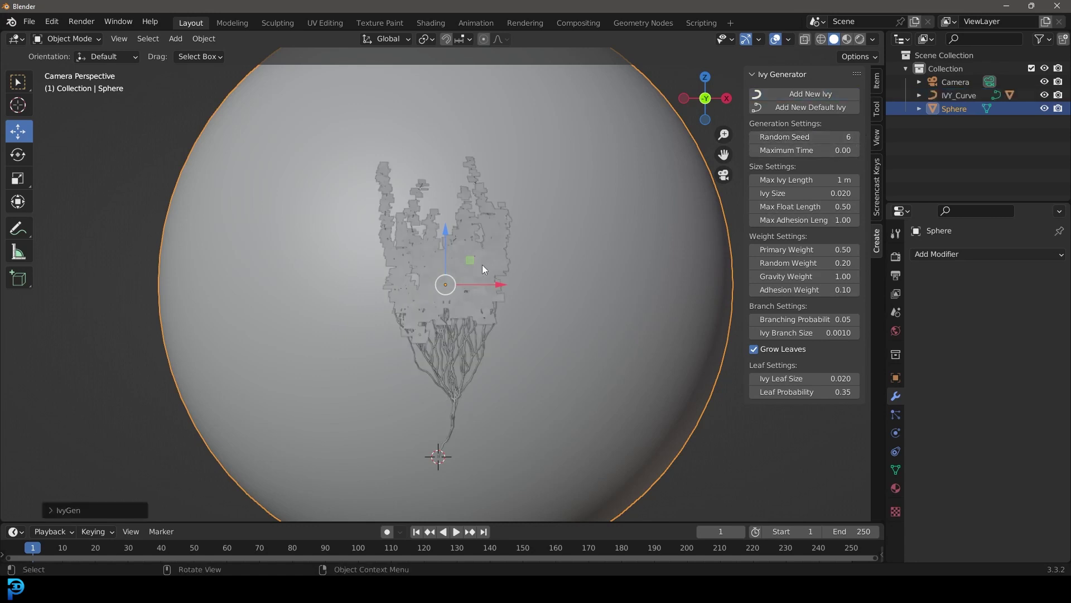
key(ctrl+z)
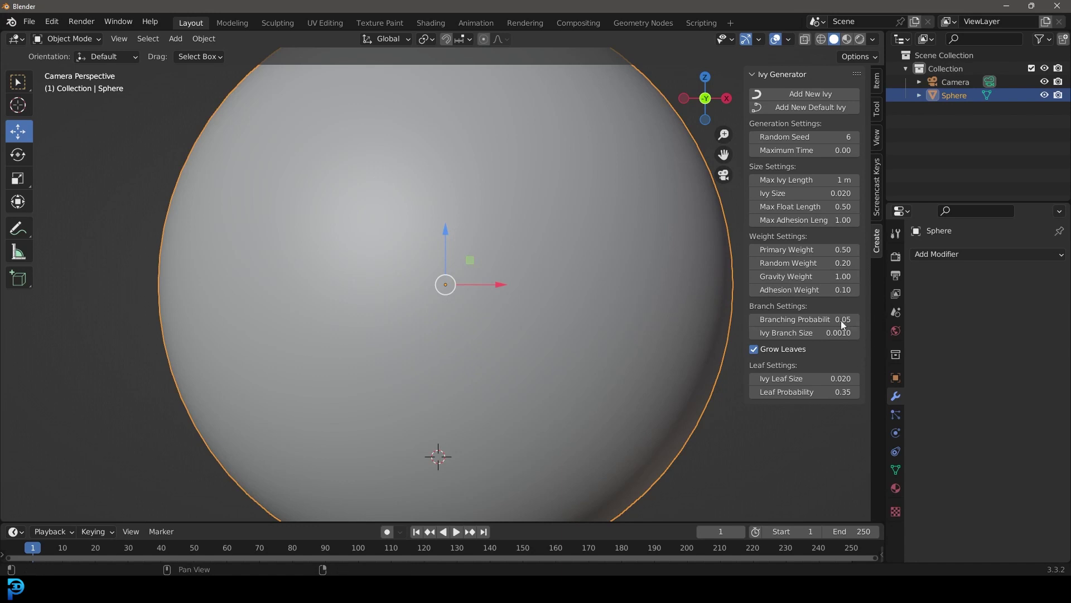
Test an ivy with Branching Probability 0.20, then undo it
drag(818, 319, 837, 325)
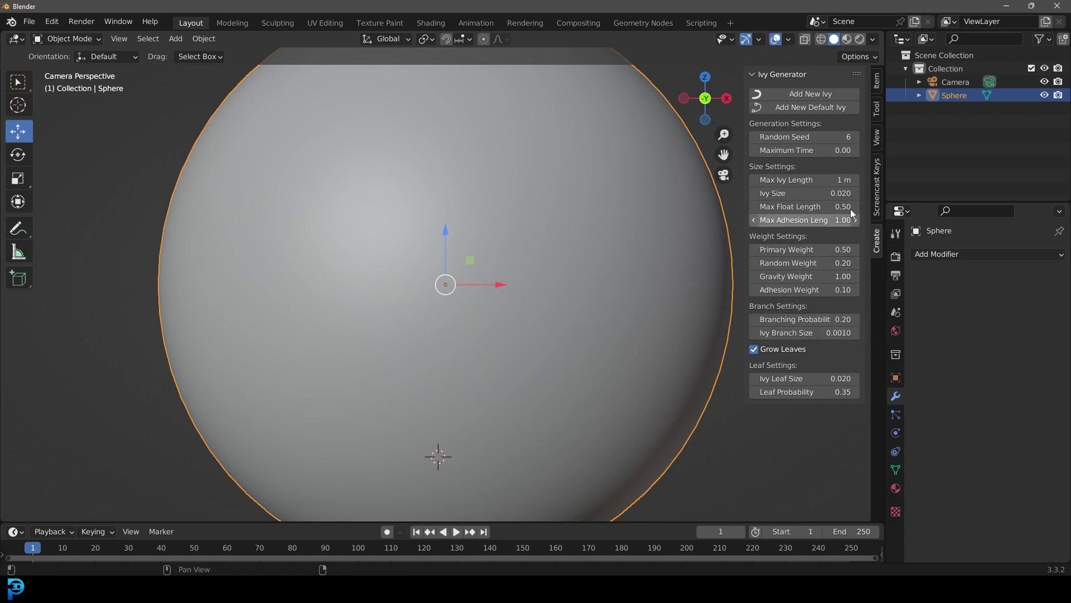
click(813, 93)
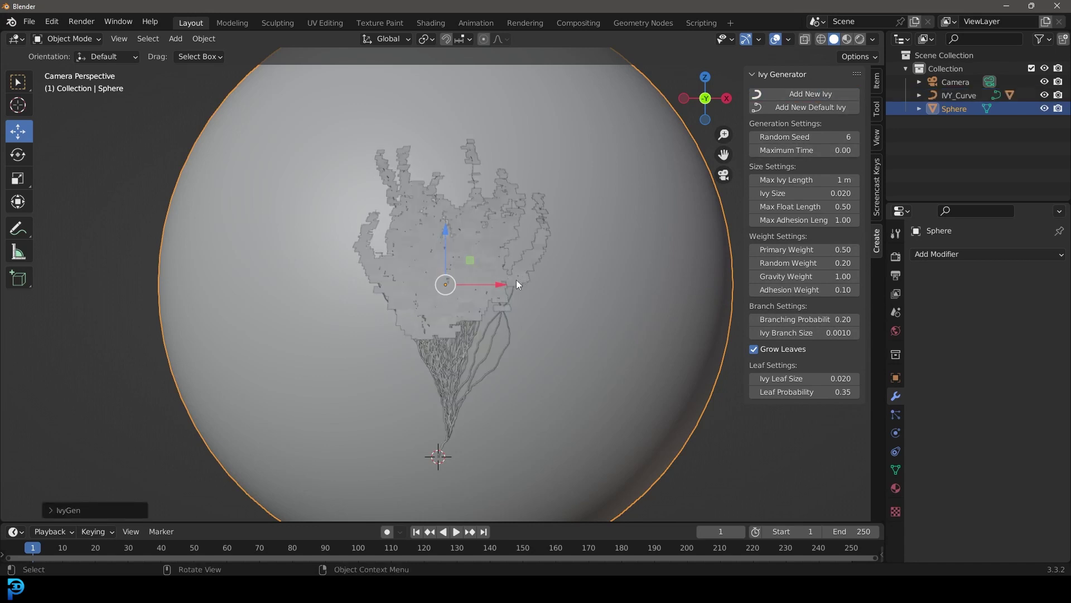
key(ctrl+z)
Try a larger Ivy Size, Max Ivy Length 1.2 m and seed 7, then revert to 1 m, 0.020, seed 5
drag(803, 193, 854, 193)
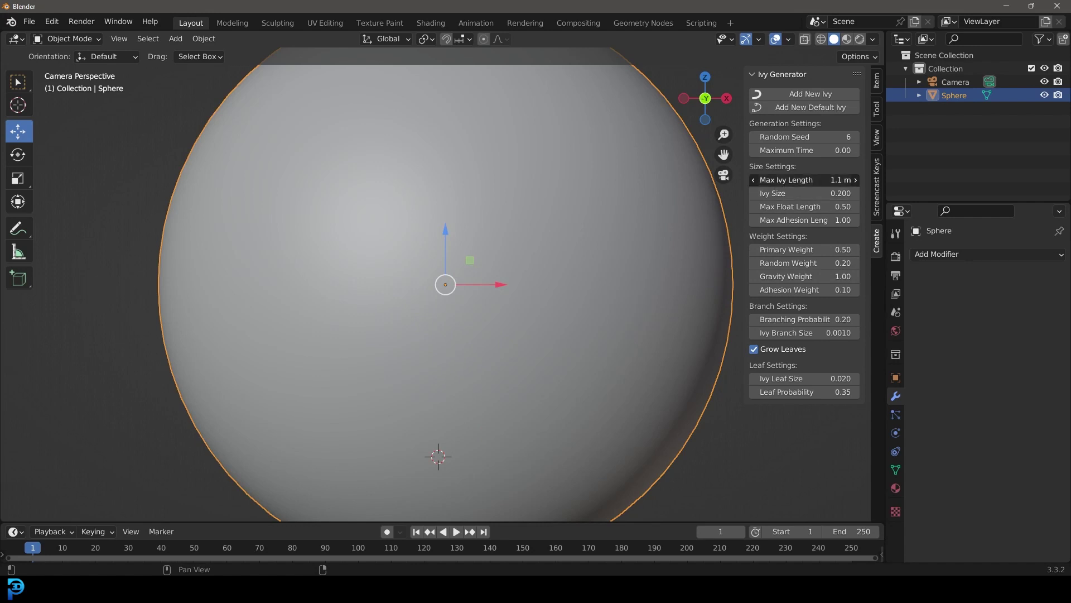
drag(775, 180, 819, 175)
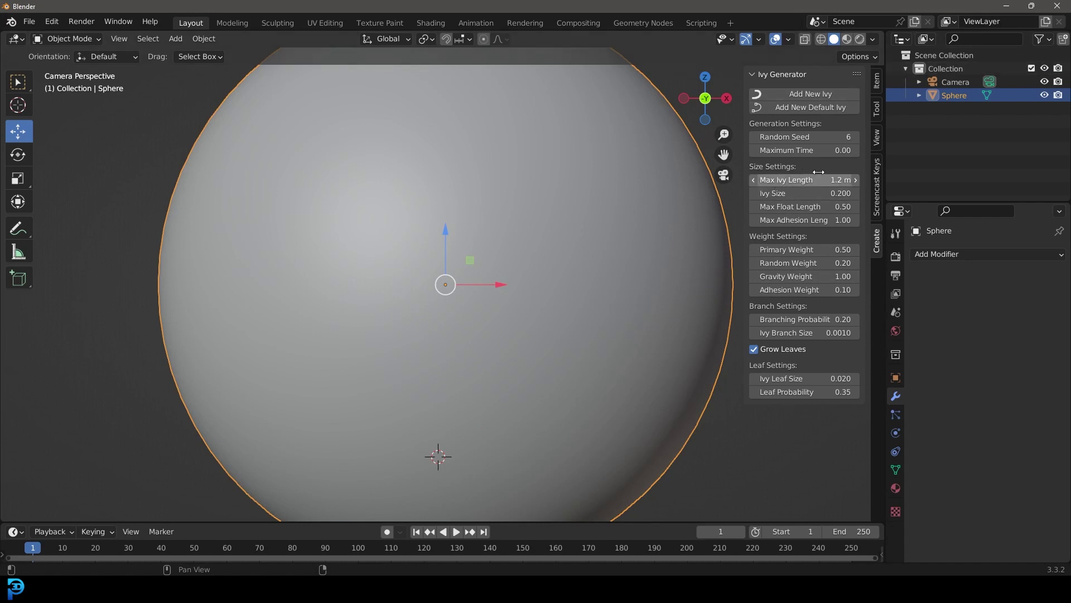
click(856, 137)
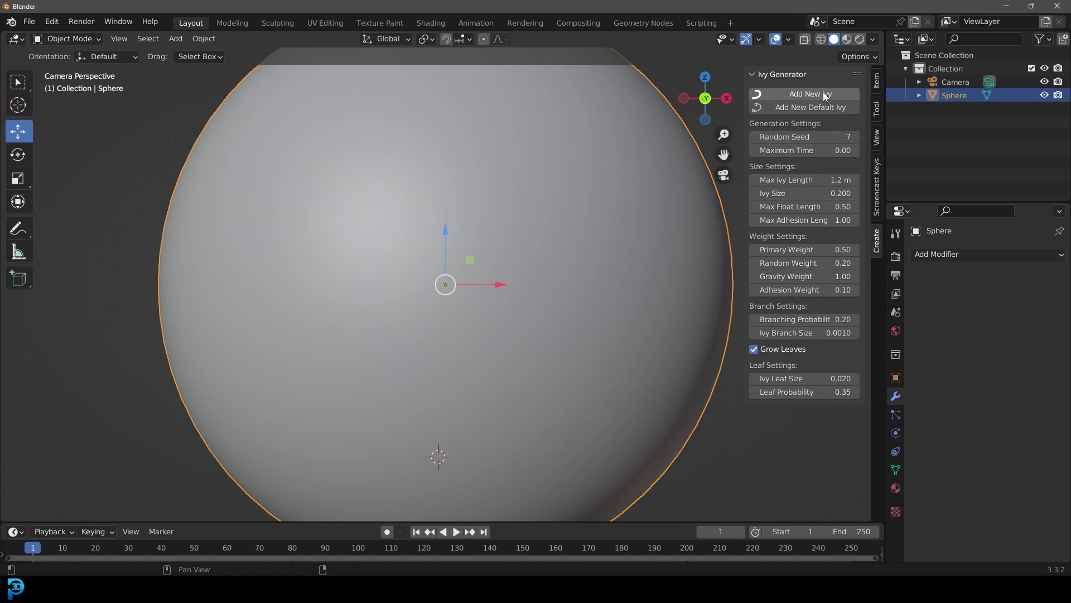
click(830, 95)
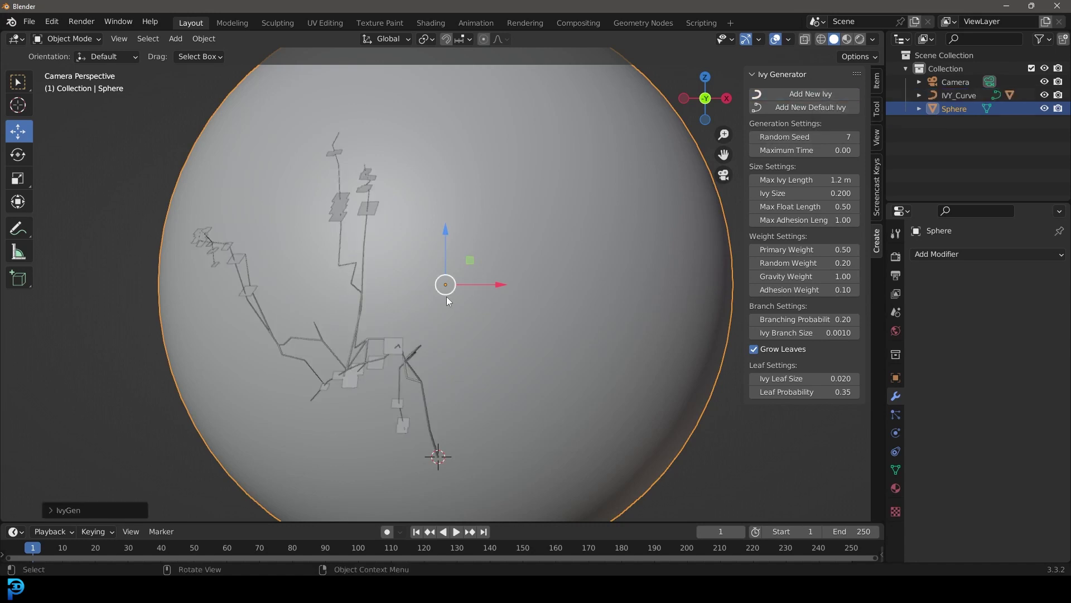
key(ctrl+z)
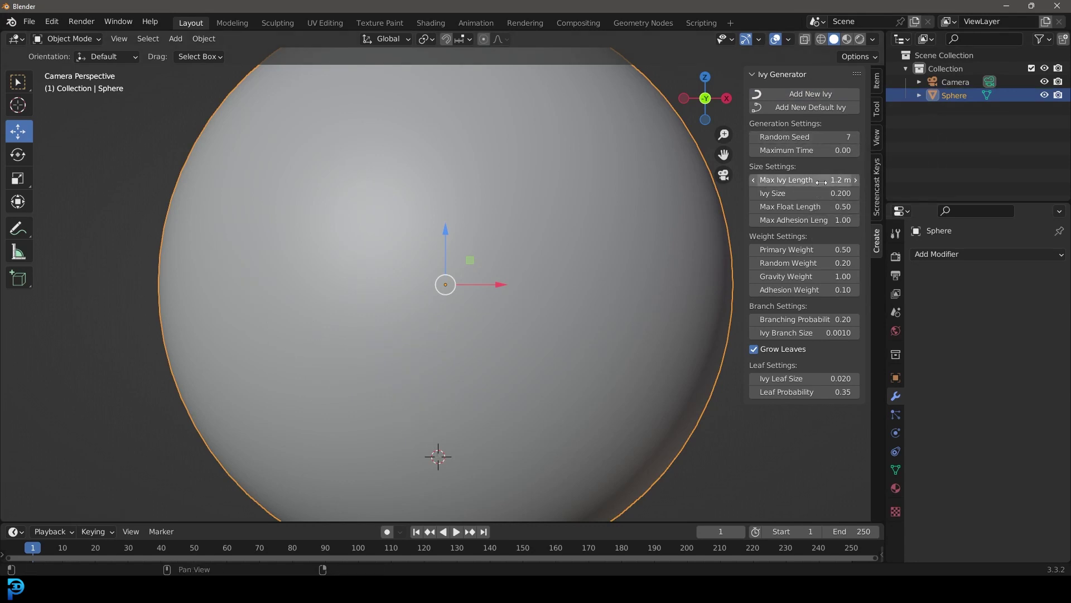
key(BackSpace)
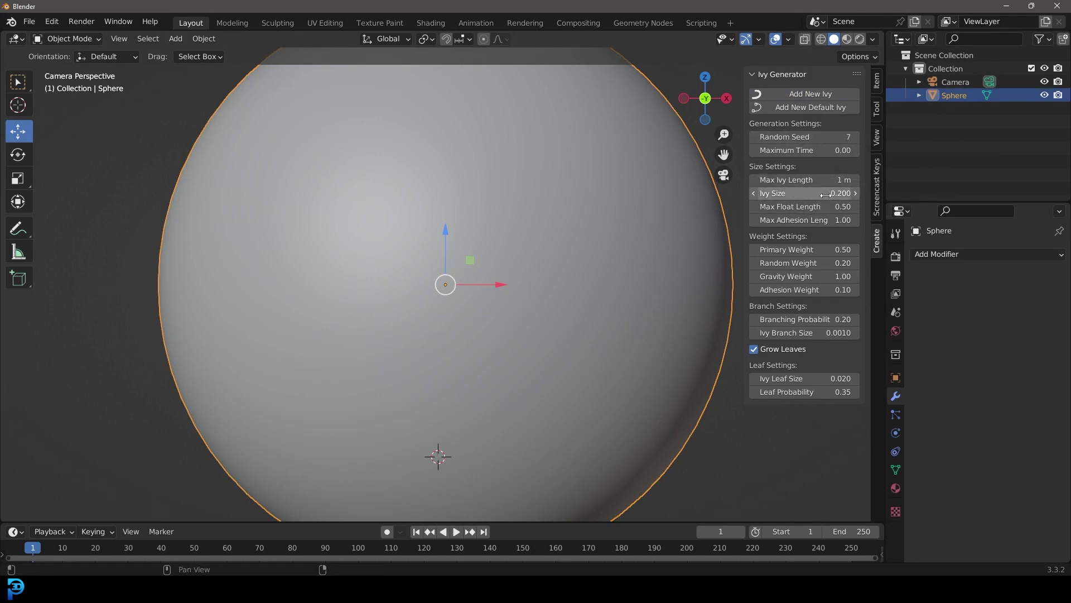
key(BackSpace)
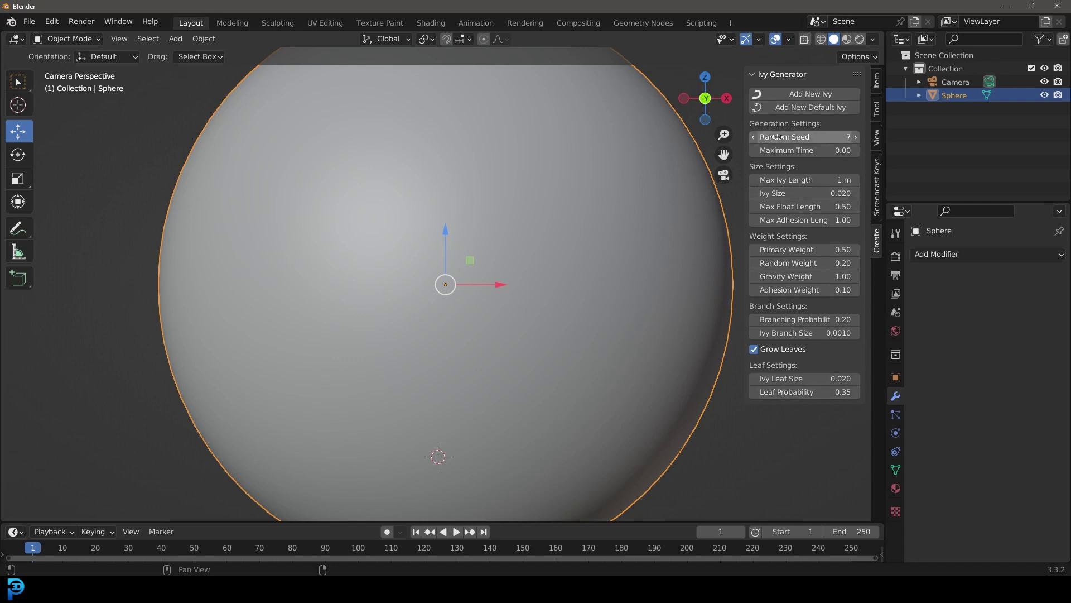
click(754, 137)
click(755, 137)
click(786, 95)
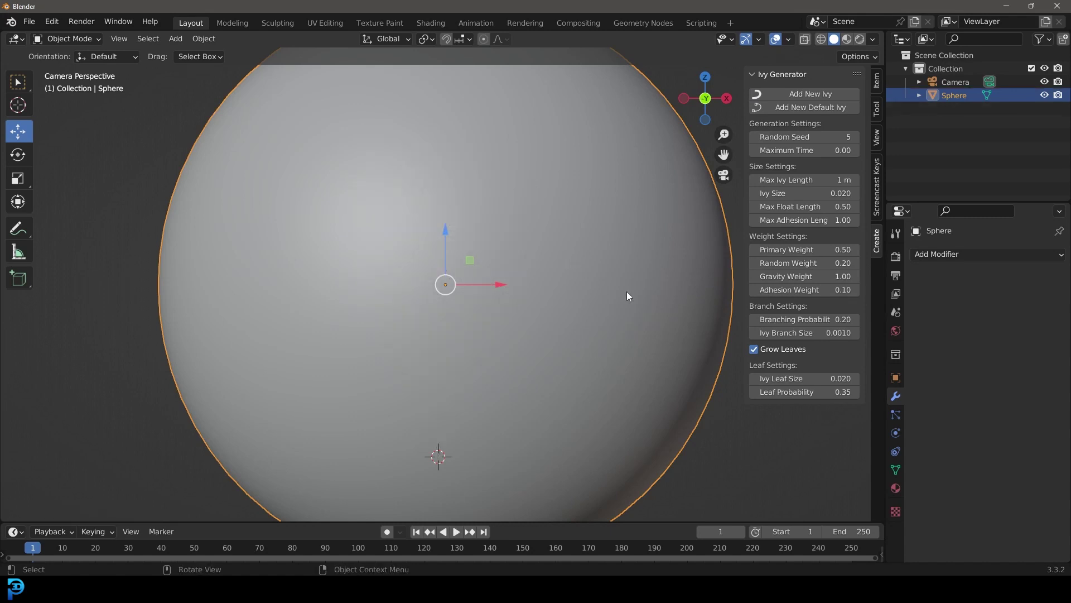
Lengthen Max Ivy Length to 1.5 m, test a seed 6 ivy and undo it
drag(800, 181, 813, 181)
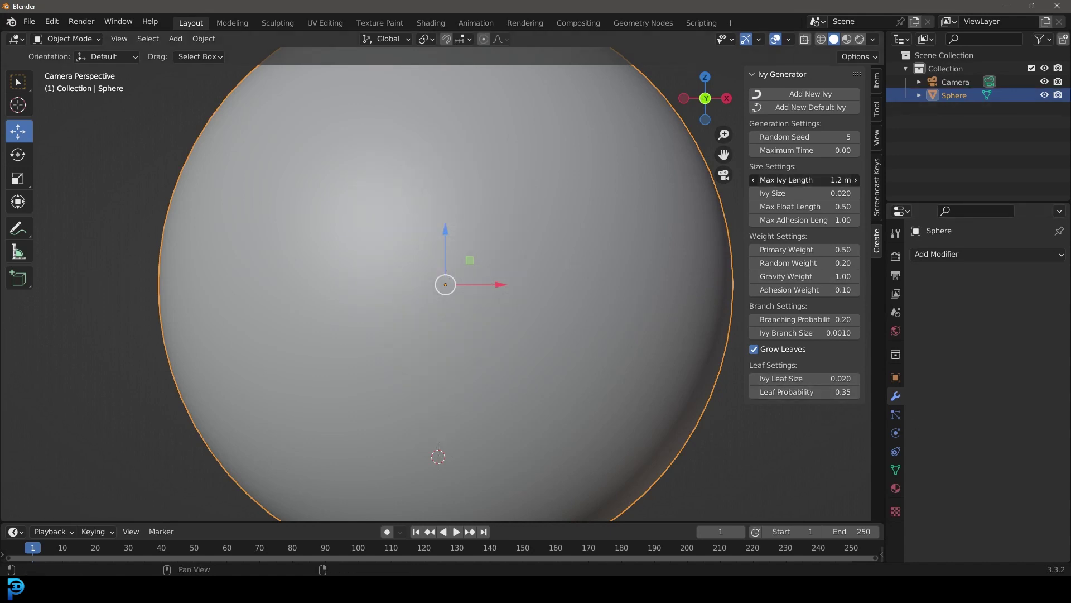
drag(803, 136, 811, 137)
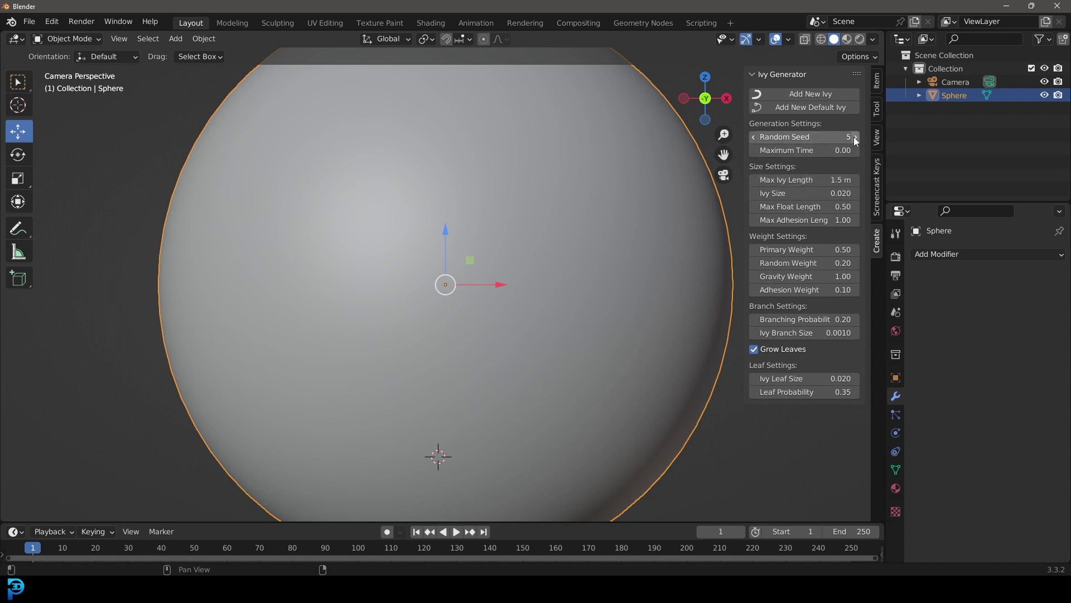
click(810, 97)
scroll(500, 237, down, 3)
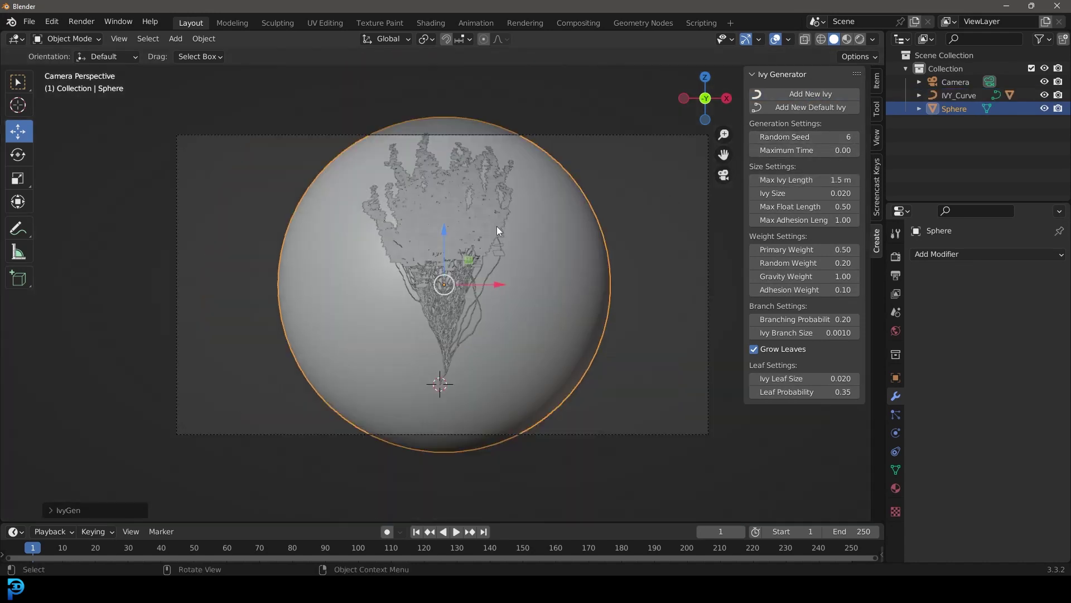
scroll(500, 233, up, 3)
scroll(500, 232, down, 3)
key(ctrl+z)
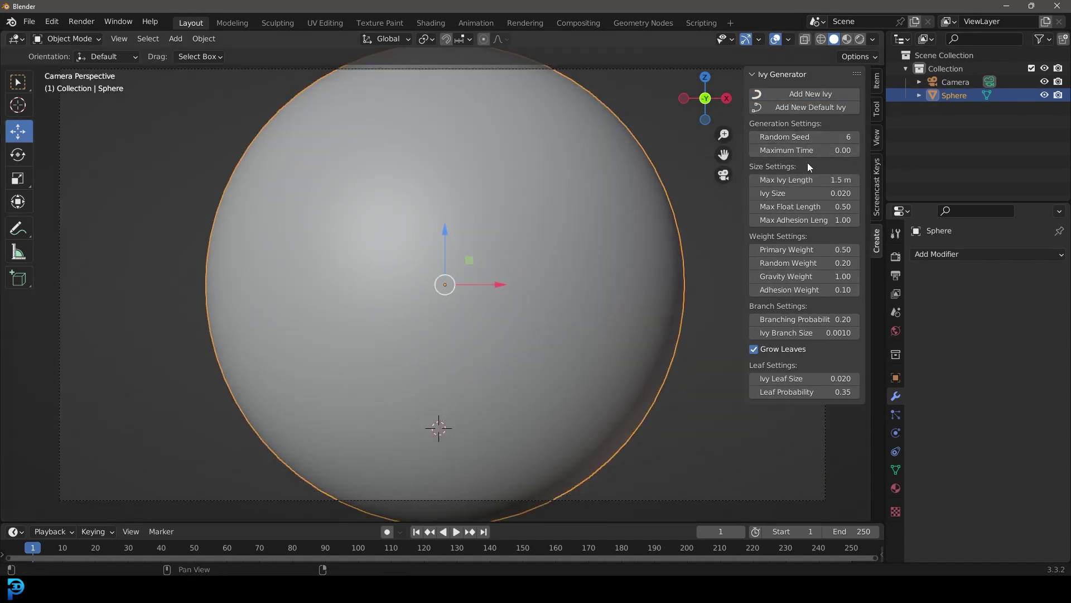
Test ivy growths with seed 11 and Branching Probability 0.95, undoing each
drag(804, 137, 823, 136)
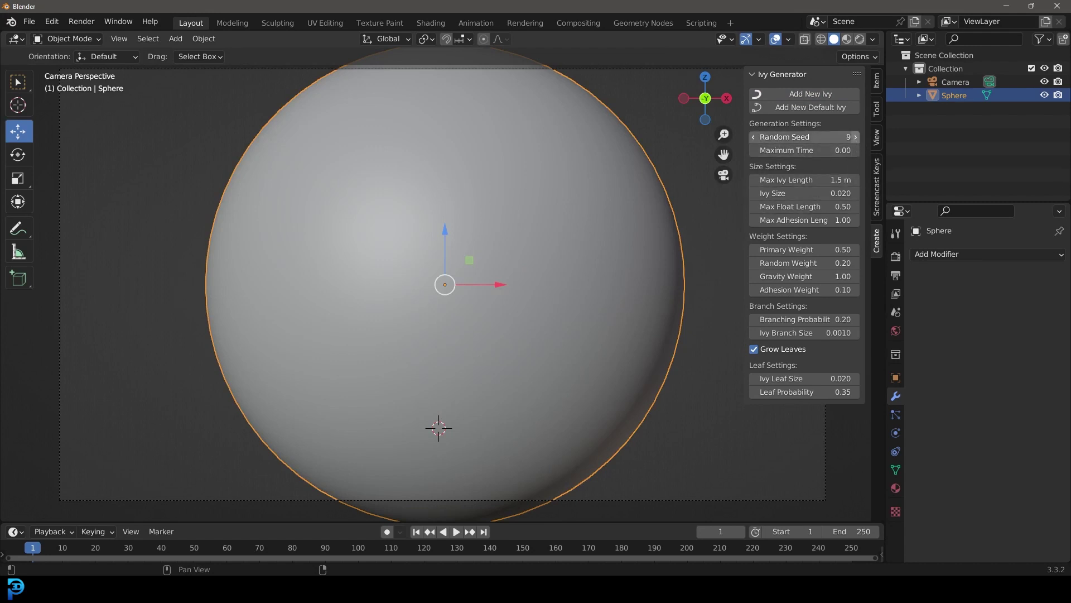
click(813, 94)
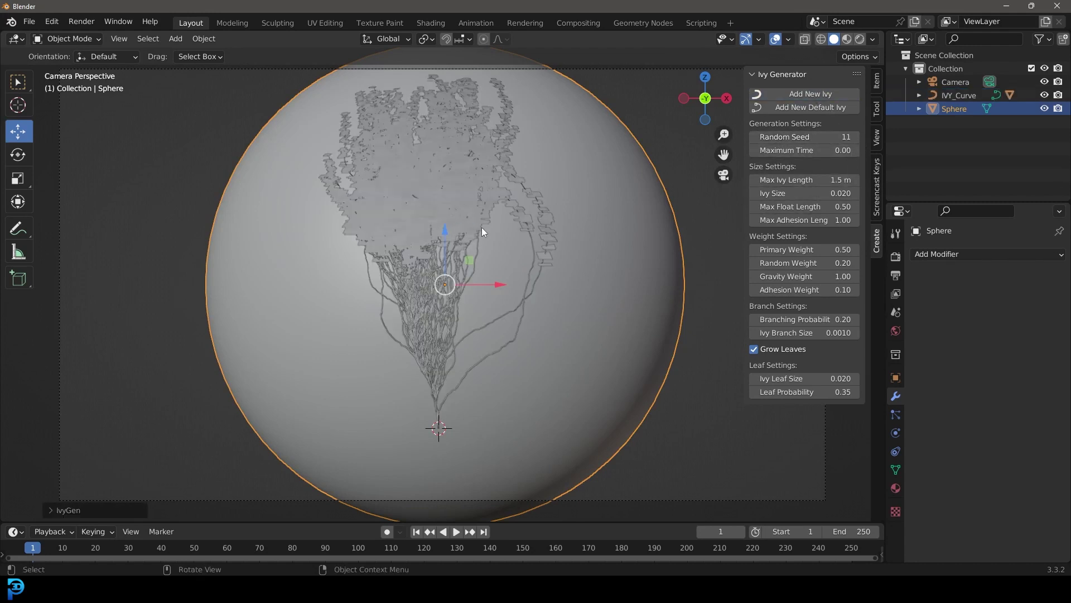
key(ctrl+z)
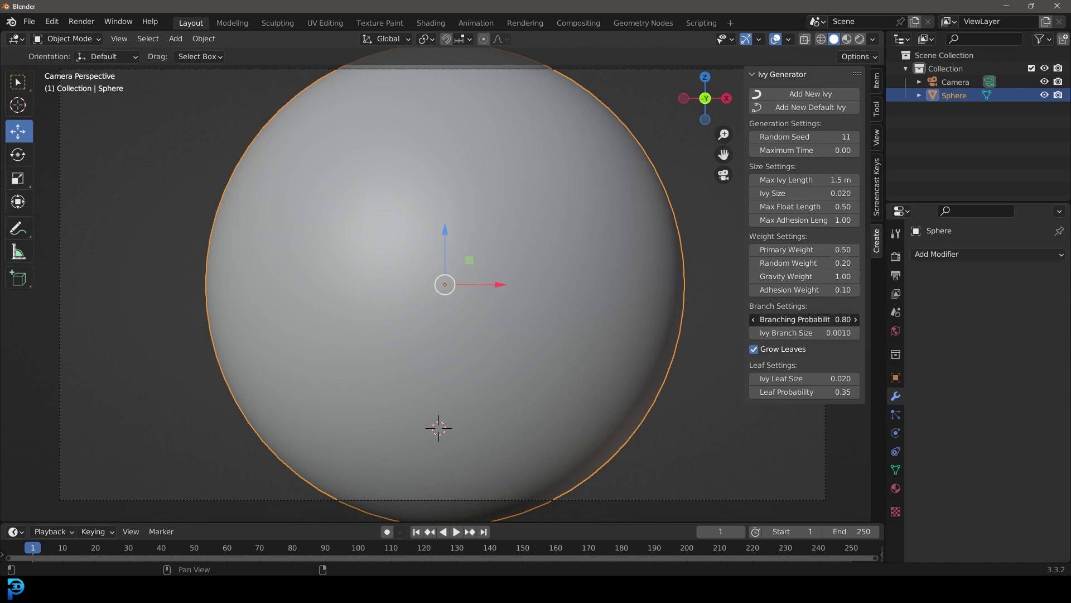
drag(809, 319, 823, 319)
click(796, 94)
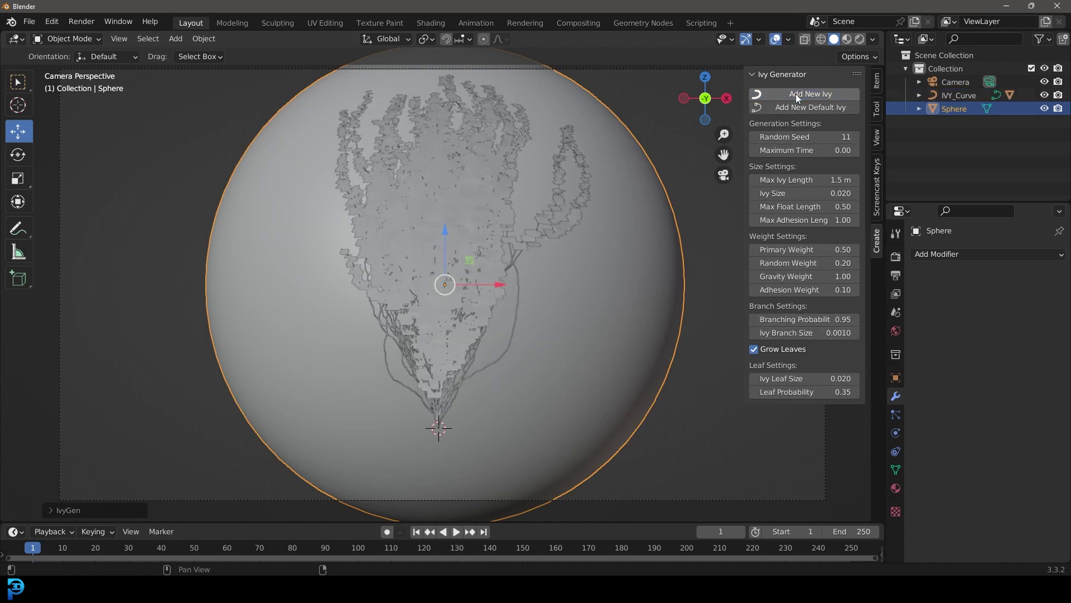
key(ctrl+z)
Grow the final ivy with Branching Probability 1.00 and recentre it in the camera view
drag(809, 319, 826, 320)
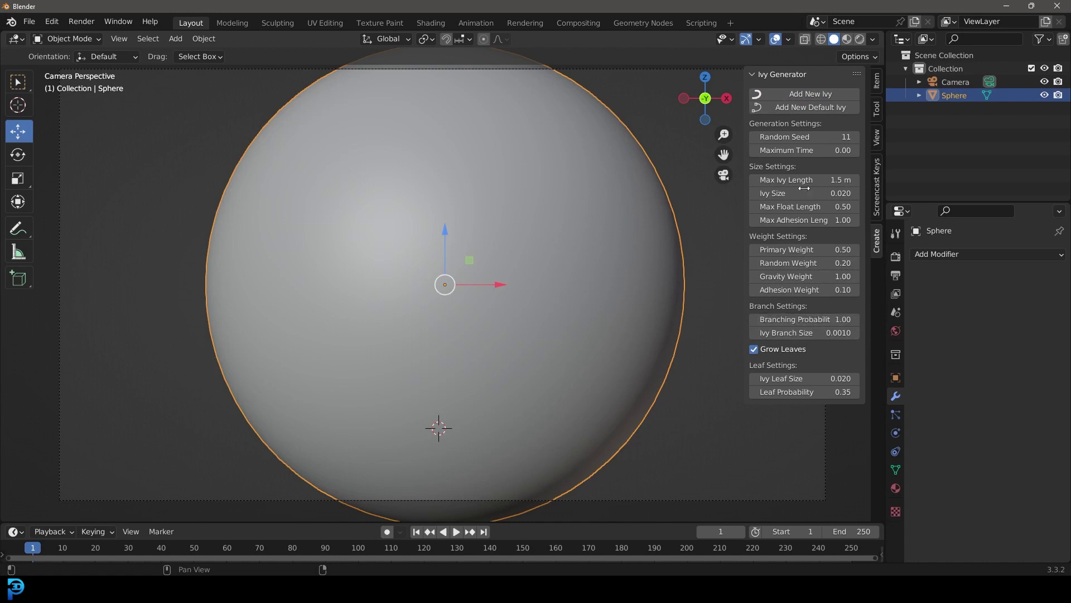
click(809, 94)
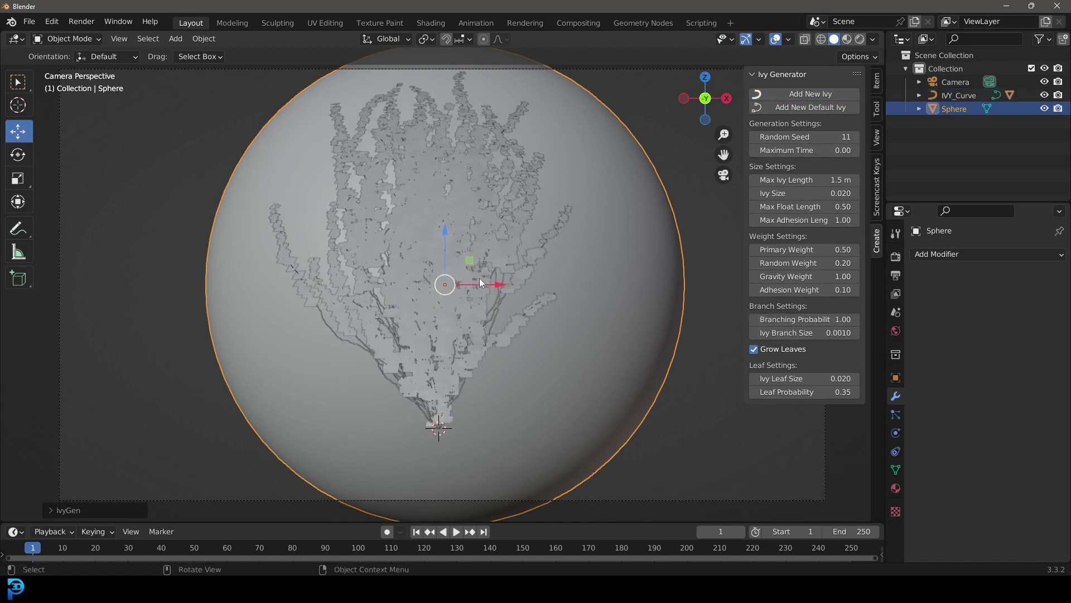
middle_drag(479, 278, 514, 283)
scroll(514, 282, up, 2)
key(KP_0)
shift+middle_drag(443, 241, 483, 272)
scroll(497, 263, up, 1)
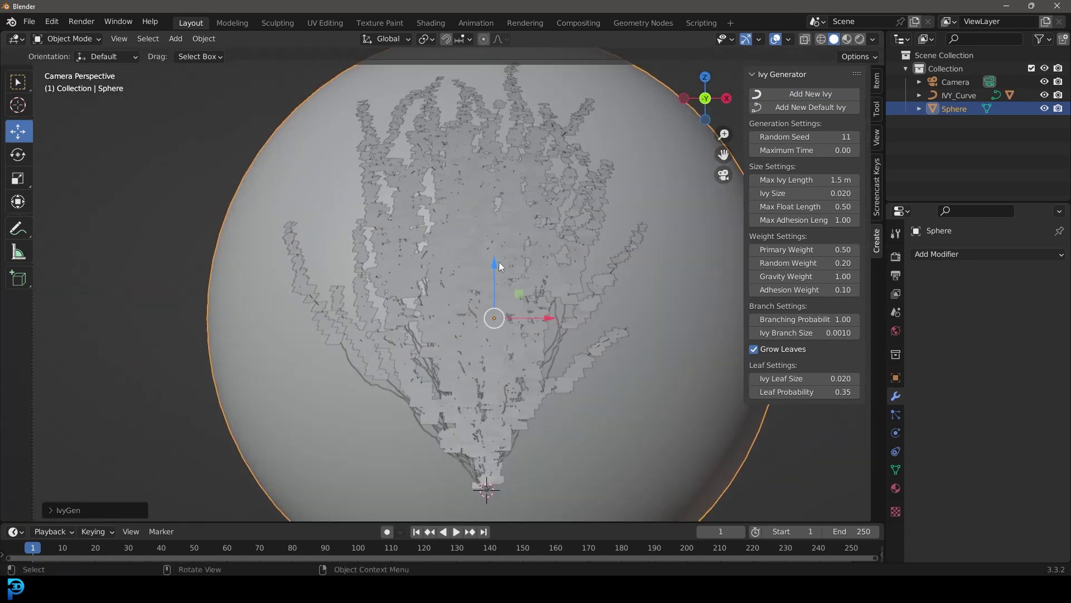
scroll(502, 265, down, 2)
Switch the viewport to rendered shading and orbit away from the camera
key(z)
click(510, 199)
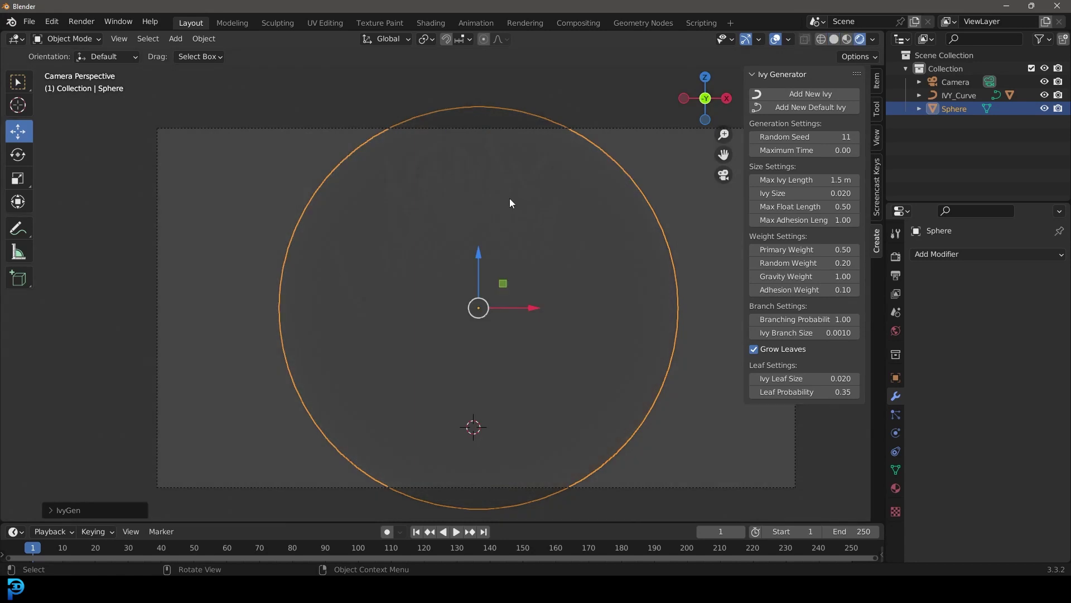
middle_drag(510, 198, 526, 264)
scroll(527, 268, up, 4)
scroll(474, 267, down, 5)
Add an area light and raise it vertically above the sphere
key(shift+a)
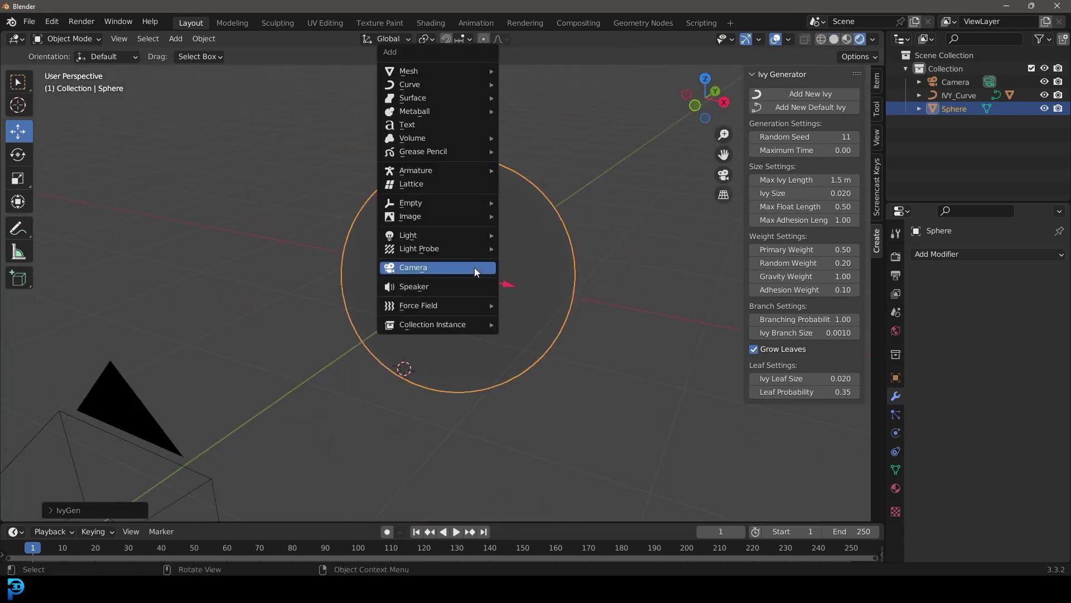
mouse_move(418, 238)
click(529, 277)
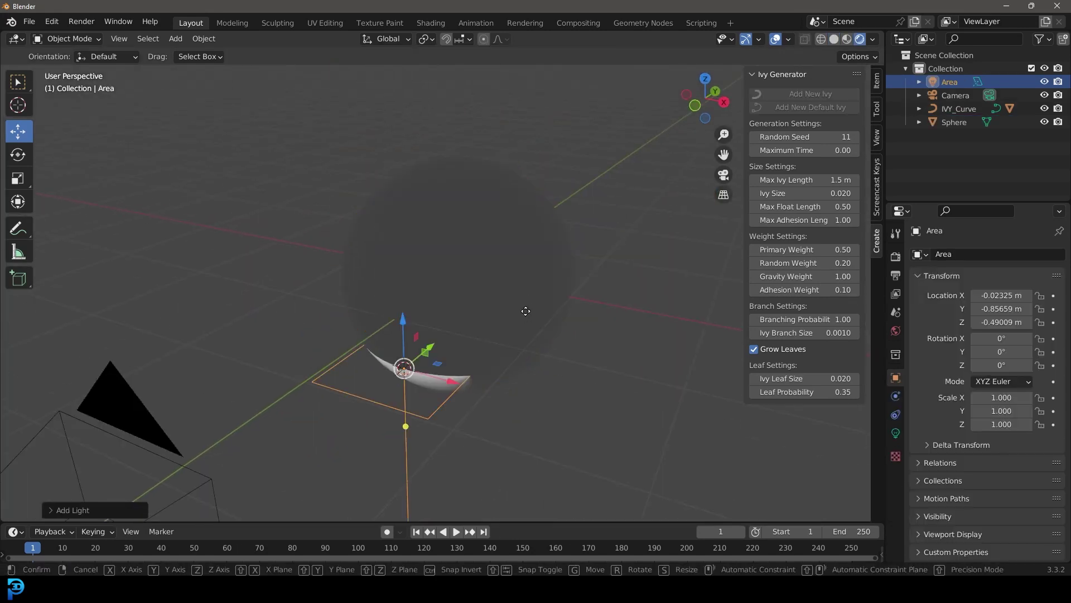
key(g)
key(z)
click(541, 112)
Reposition the area light and rotate it to tilt toward the ivy-covered sphere
middle_drag(541, 111, 460, 96)
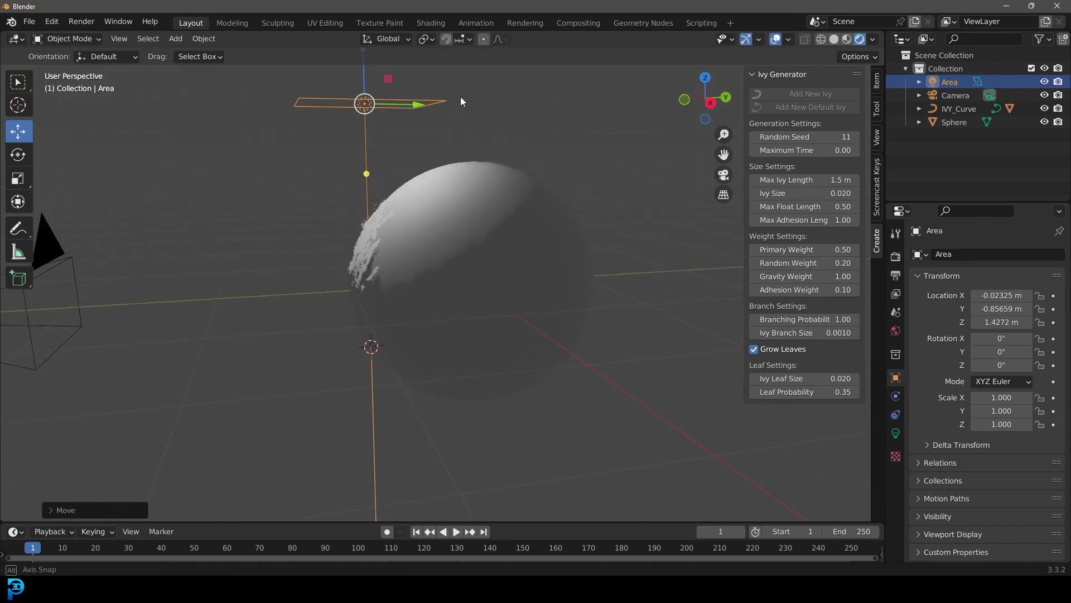
key(g)
click(385, 129)
key(r)
click(508, 180)
middle_drag(507, 180, 440, 301)
scroll(446, 296, up, 4)
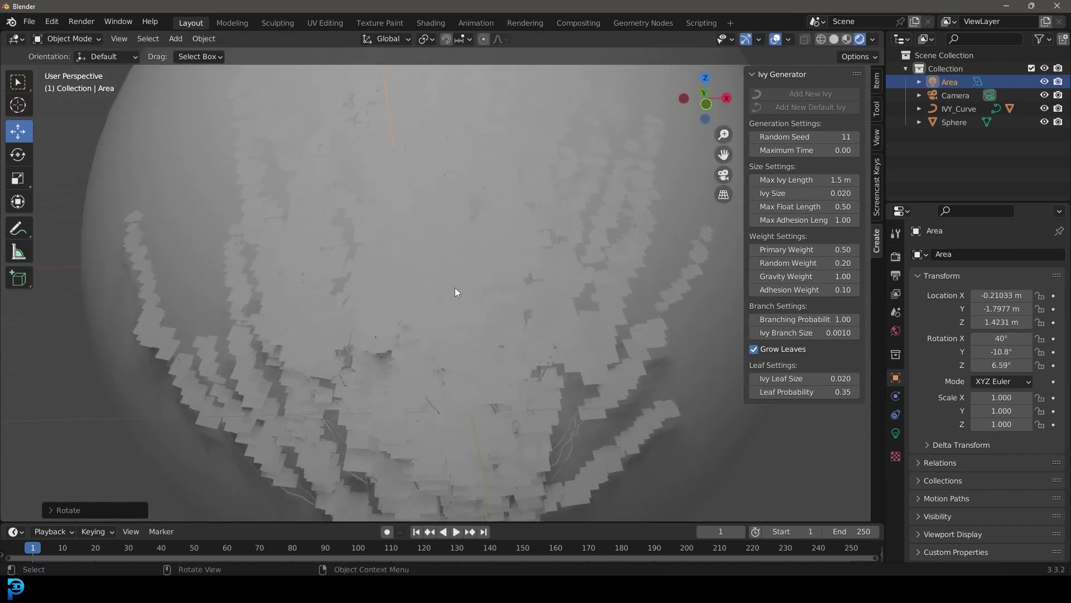
scroll(454, 292, down, 3)
mouse_move(455, 292)
middle_down()
mouse_move(337, 373)
mouse_move(453, 322)
middle_up()
Return the viewport to solid shading and select the IvyLeaf object
key(z)
click(500, 320)
scroll(413, 269, up, 4)
click(407, 243)
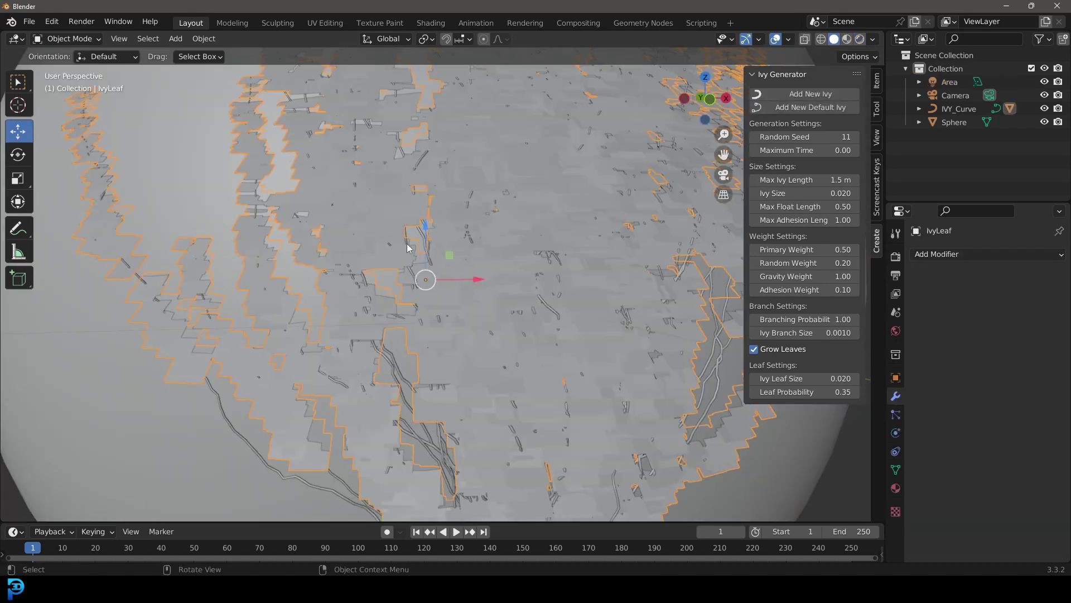
scroll(409, 241, down, 5)
scroll(419, 195, up, 5)
middle_drag(394, 283, 217, 321)
scroll(223, 313, down, 5)
In UV Editing, select the leaf's whole UV square, then return to Object Mode
click(326, 23)
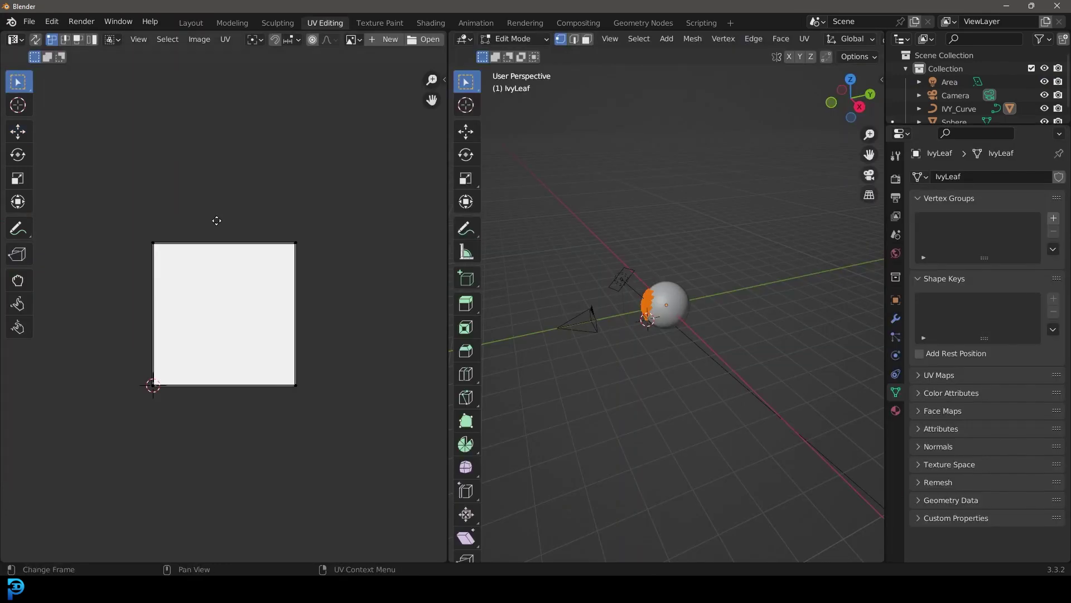
drag(131, 189, 385, 455)
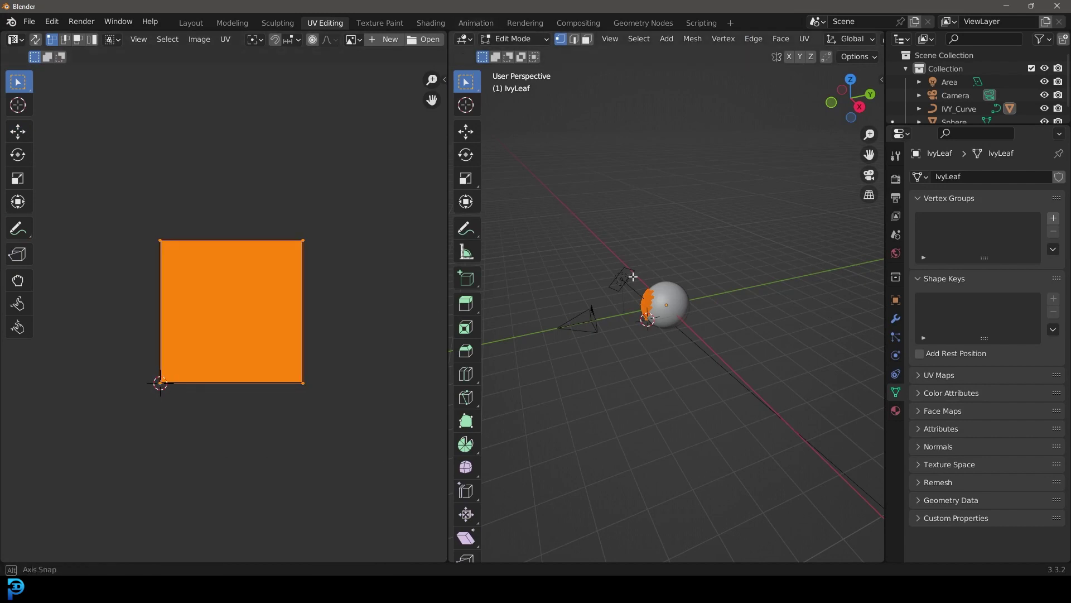
scroll(674, 290, up, 8)
key(Tab)
Create Material.001 for IvyLeaf in the Material properties and switch to the Shading workspace
middle_drag(631, 288, 666, 283)
scroll(644, 250, up, 3)
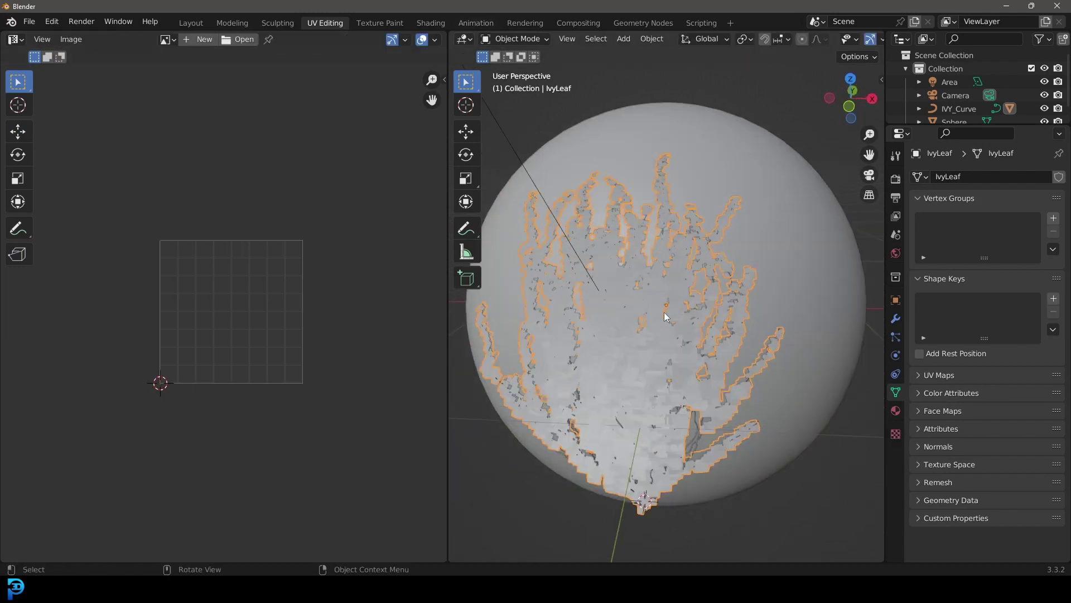
click(896, 411)
click(1009, 232)
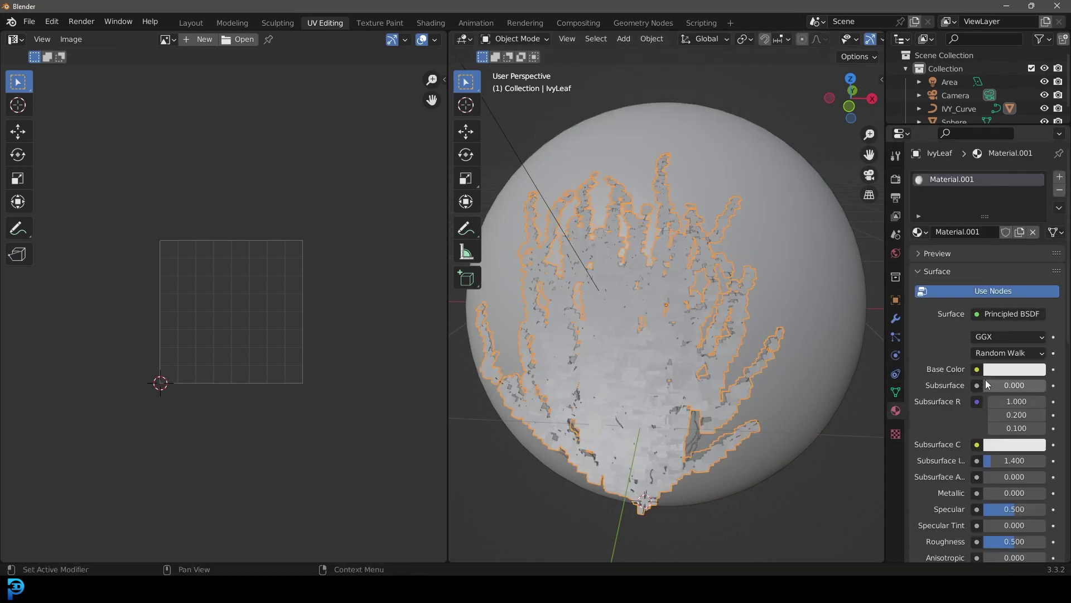
click(431, 23)
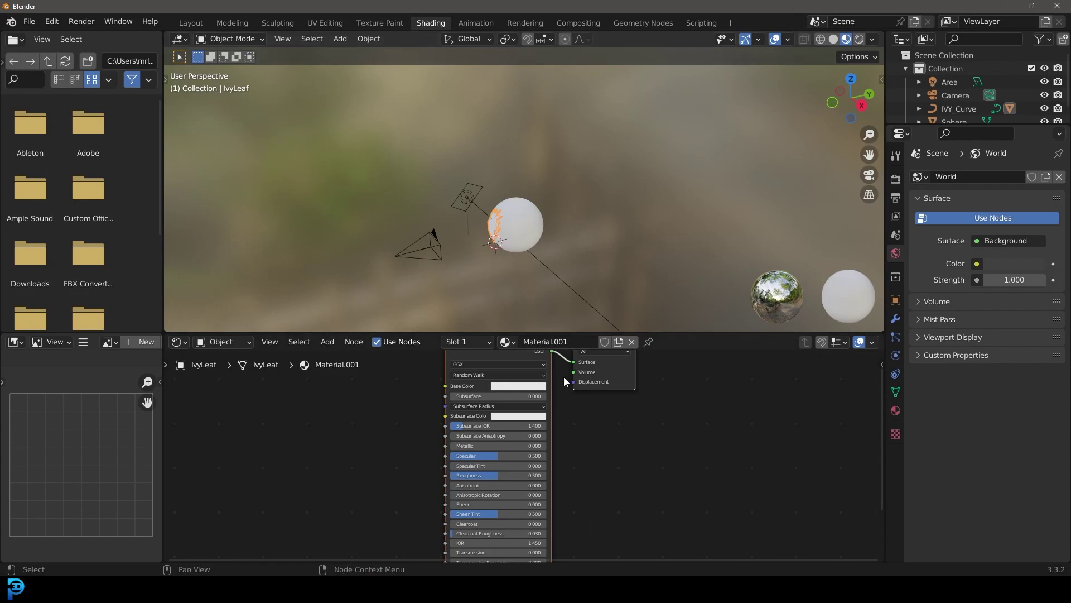
Add an Image Texture node wired into the Principled BSDF Base Color
middle_drag(546, 198, 609, 176)
scroll(609, 176, up, 3)
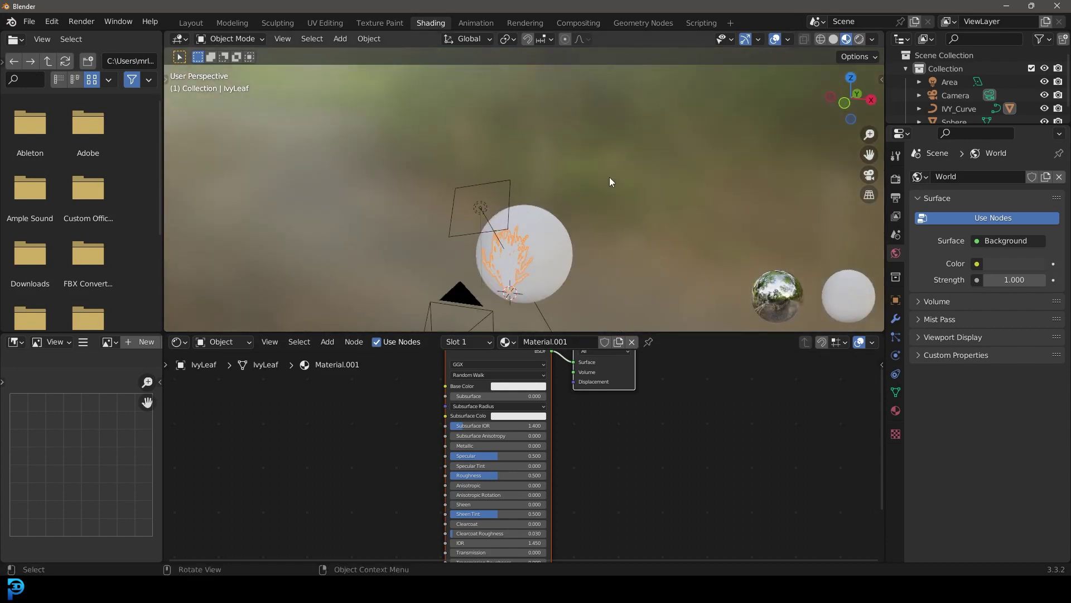
scroll(435, 444, up, 2)
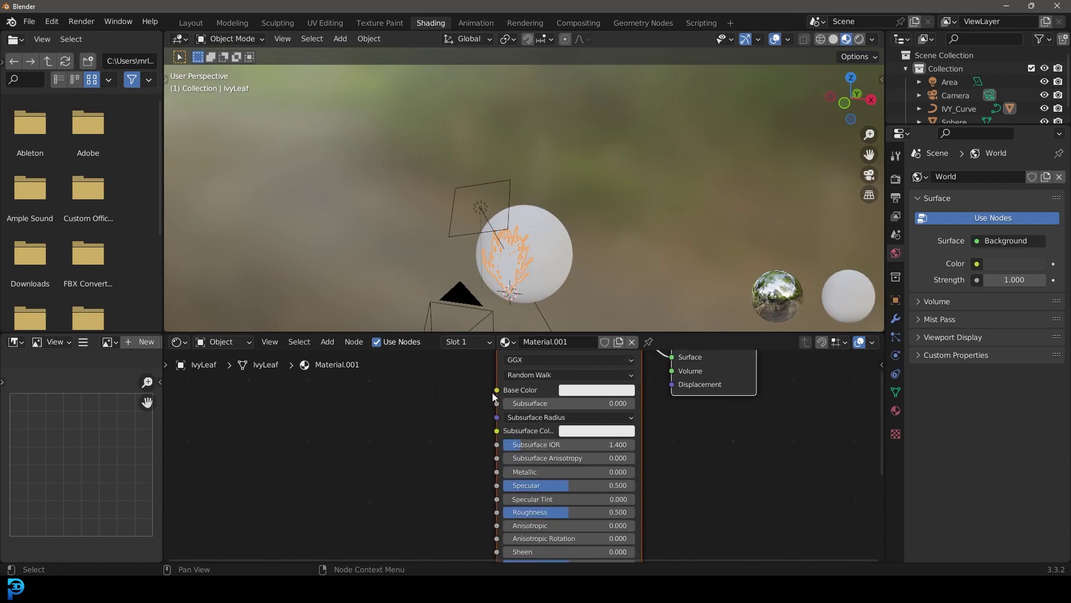
middle_drag(493, 397, 608, 453)
drag(627, 440, 472, 412)
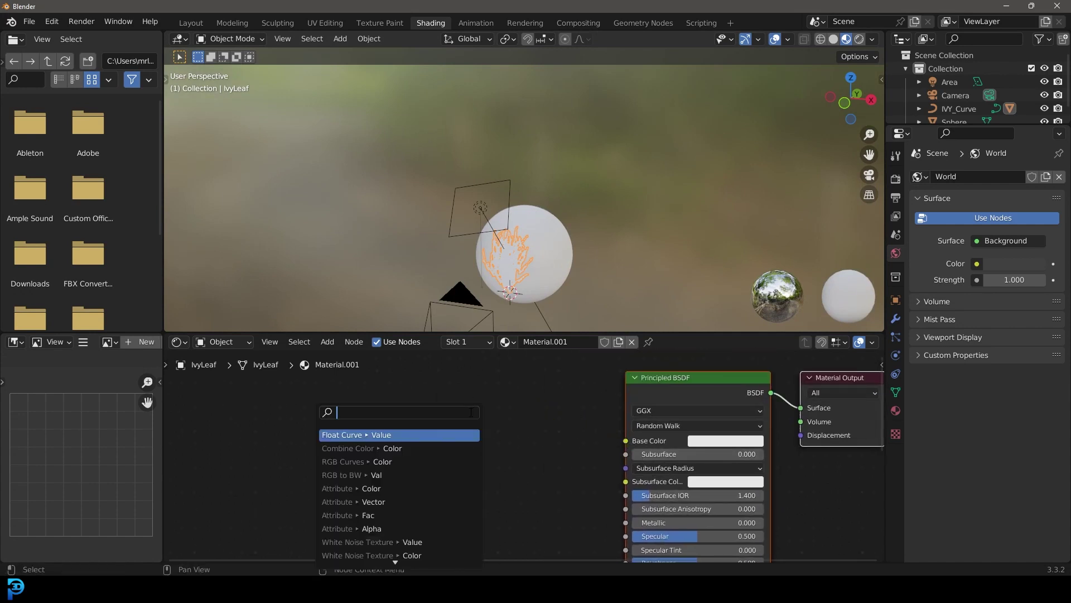
text(image)
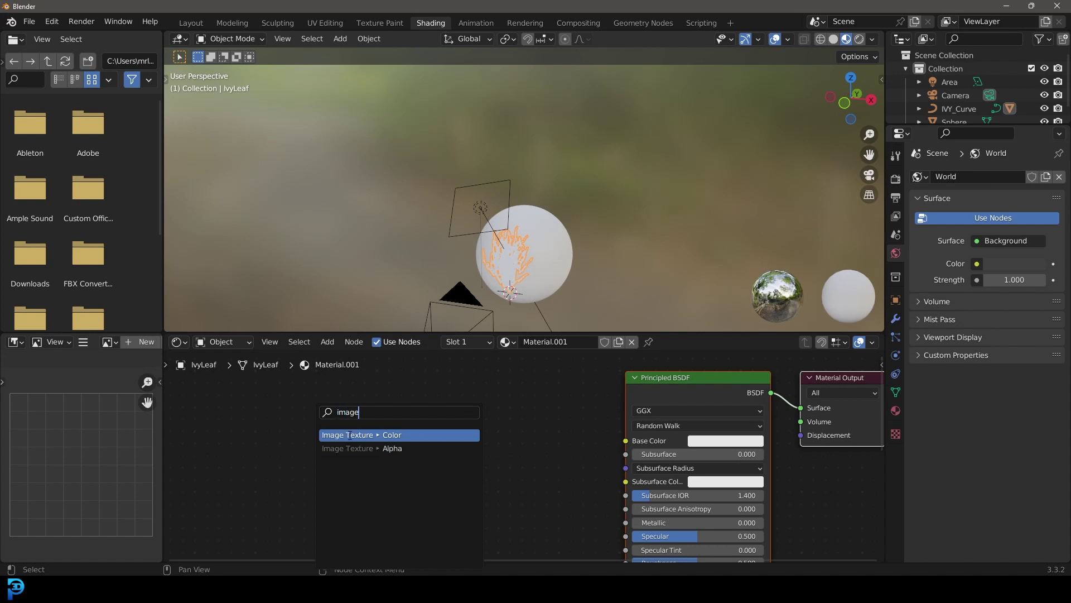
key(Return)
click(443, 453)
Load leaf.png from Desktop > Ivy Generator into the texture node and view through the camera
click(443, 450)
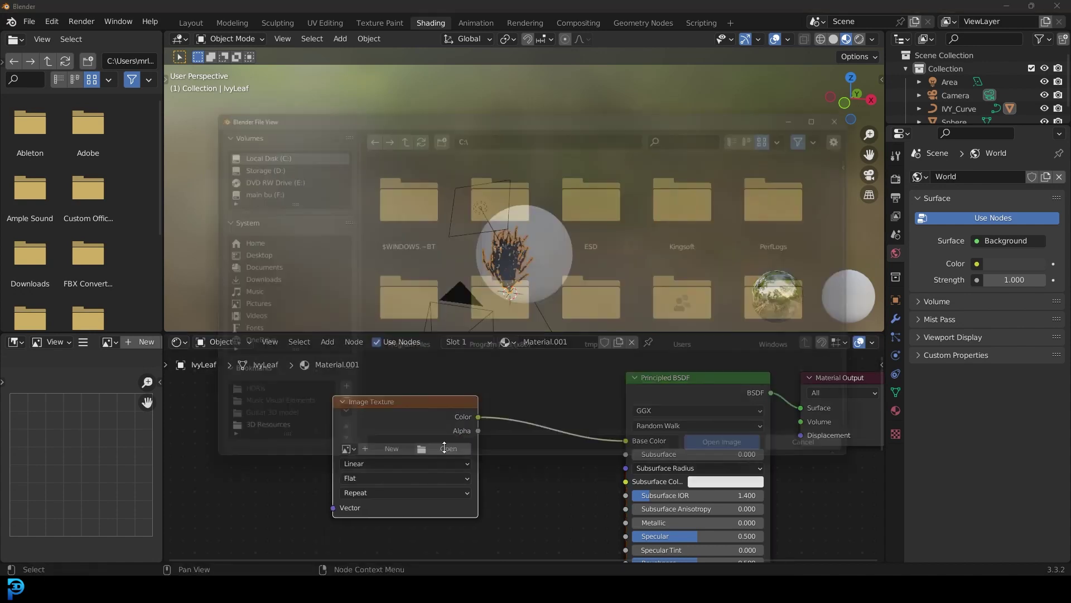
click(246, 251)
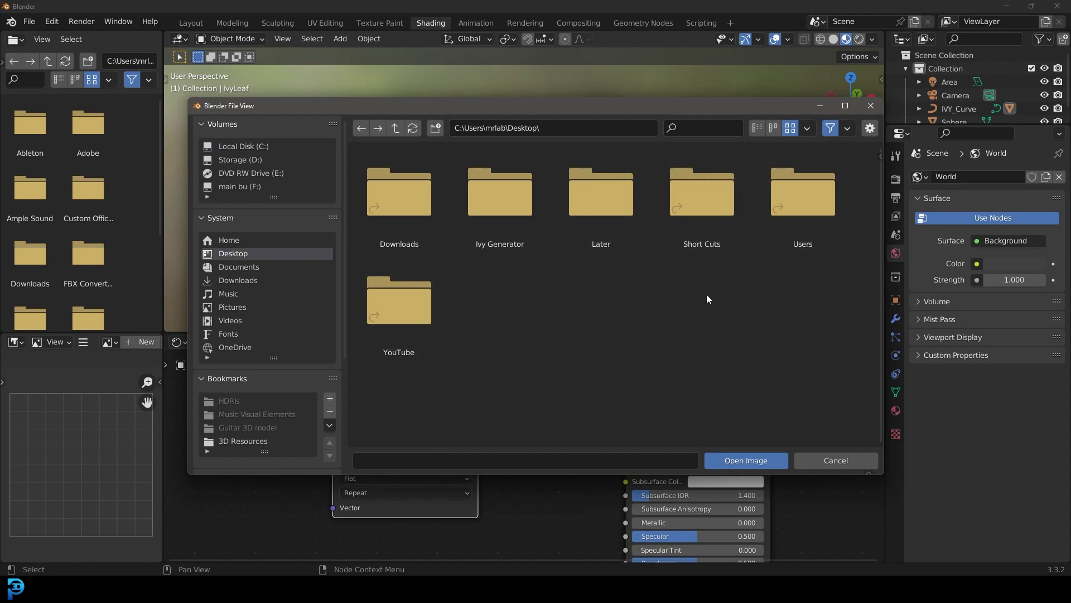
double_click(505, 200)
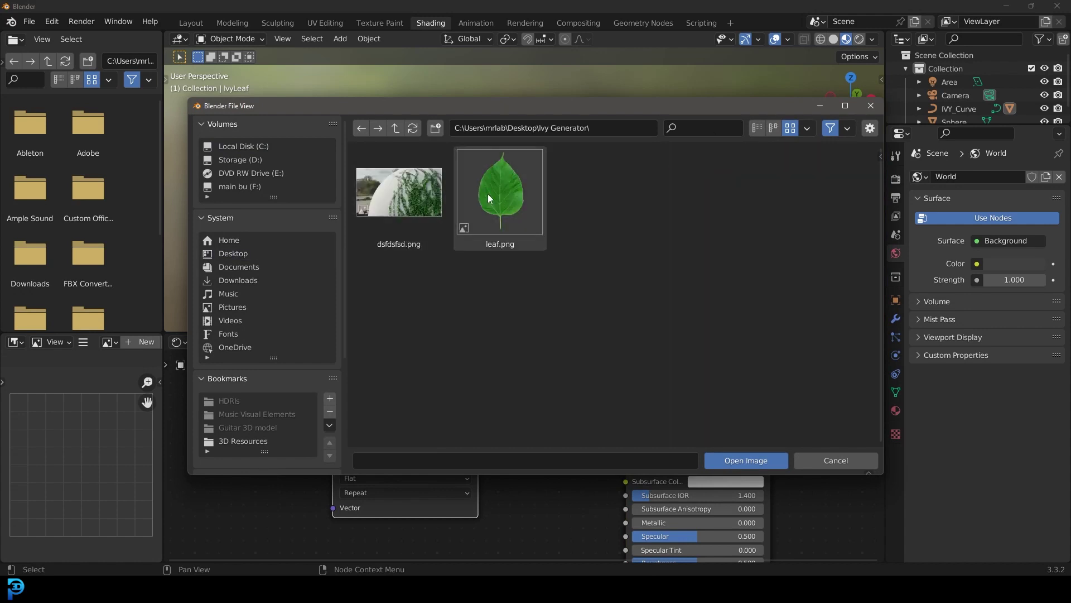
click(505, 244)
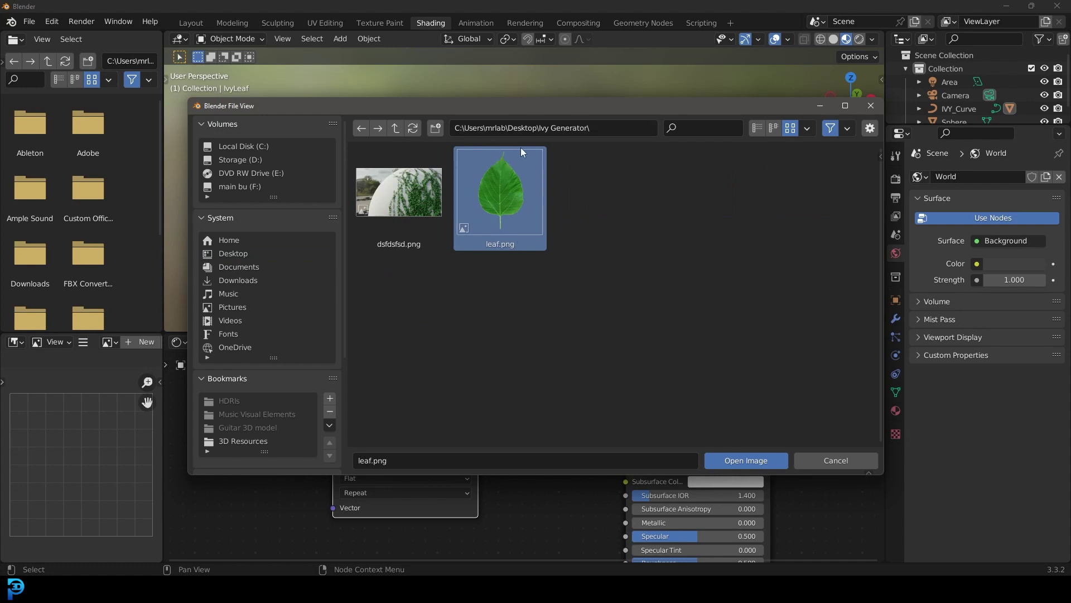
click(642, 339)
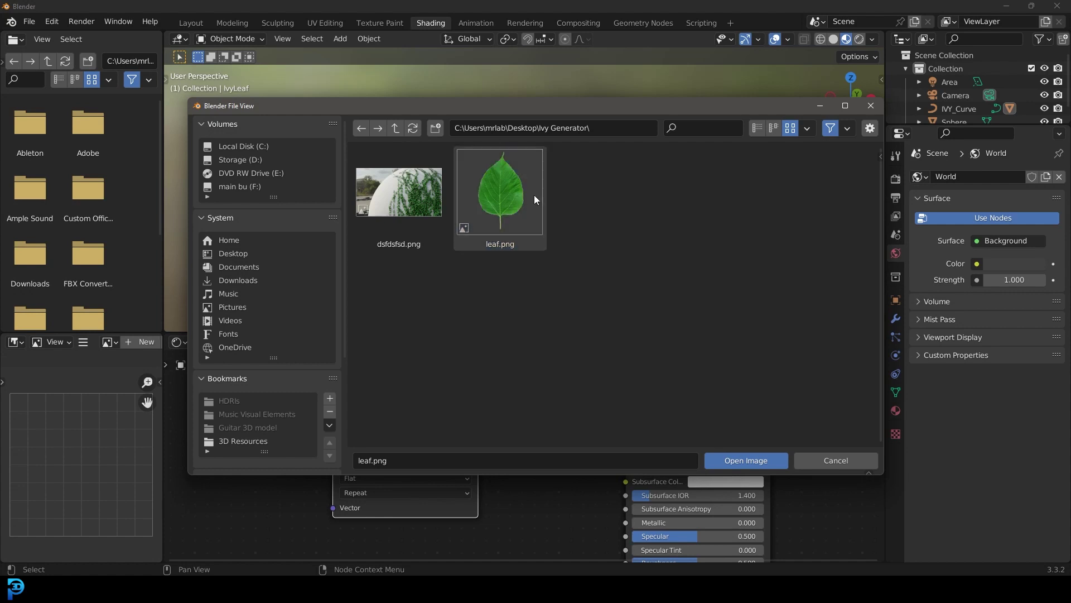
click(507, 172)
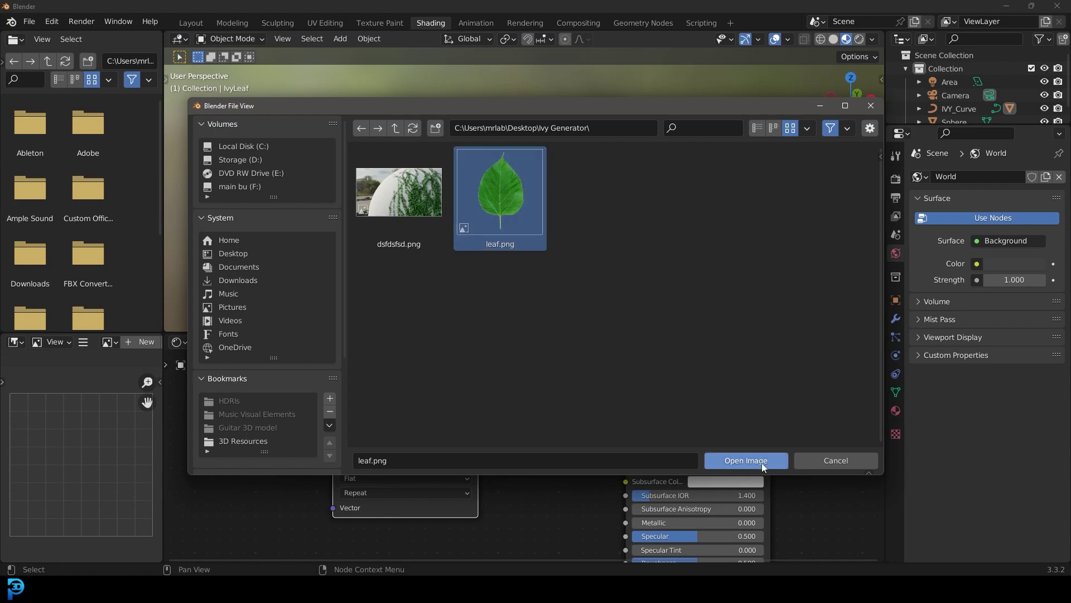
click(746, 460)
middle_drag(528, 223, 550, 260)
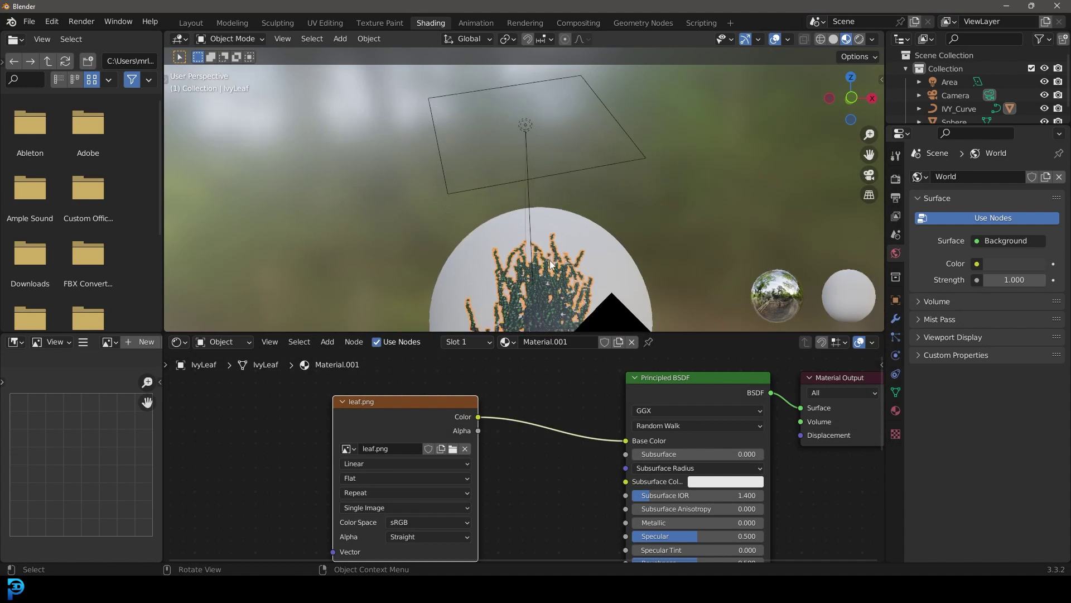
key(KP_0)
Set the render engine to Cycles using GPU Compute
click(896, 179)
click(1022, 175)
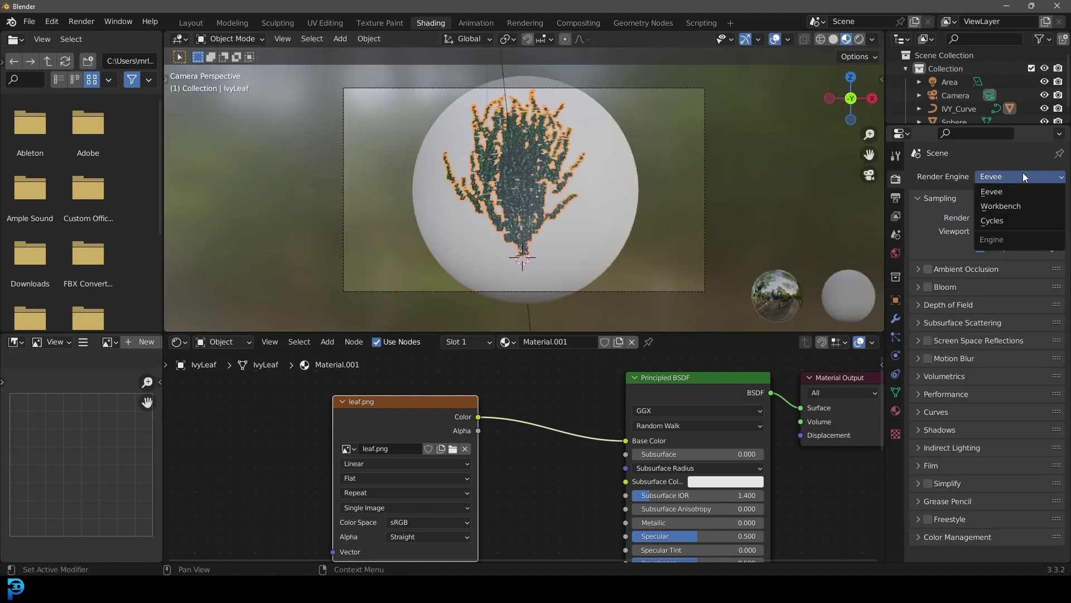
click(1006, 219)
click(1003, 210)
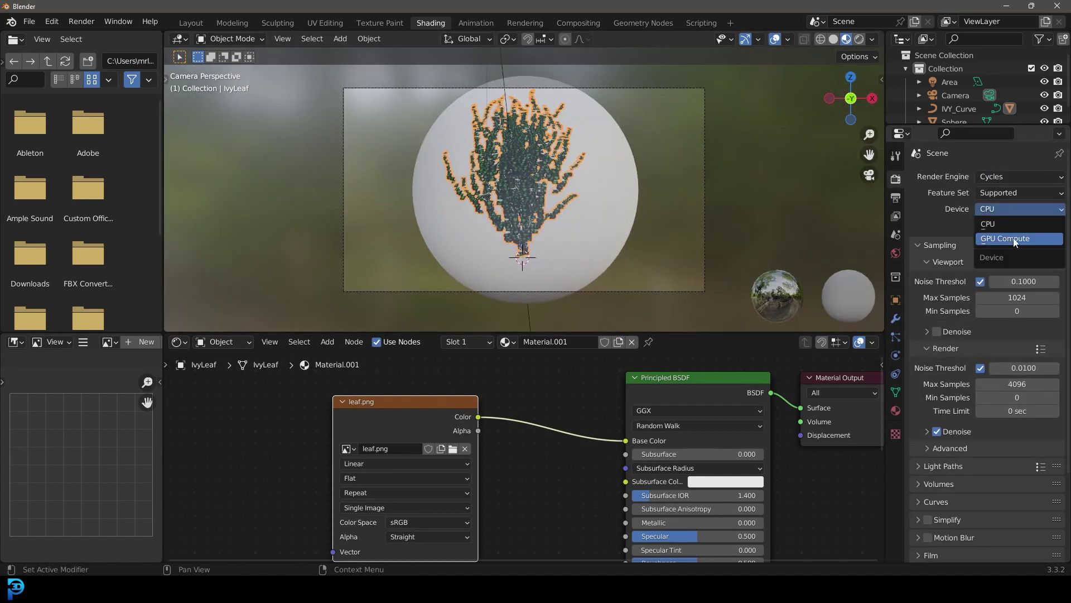
click(1015, 240)
scroll(538, 184, up, 6)
Preview the ivy in rendered shading and move the leaf.png node further left
key(z)
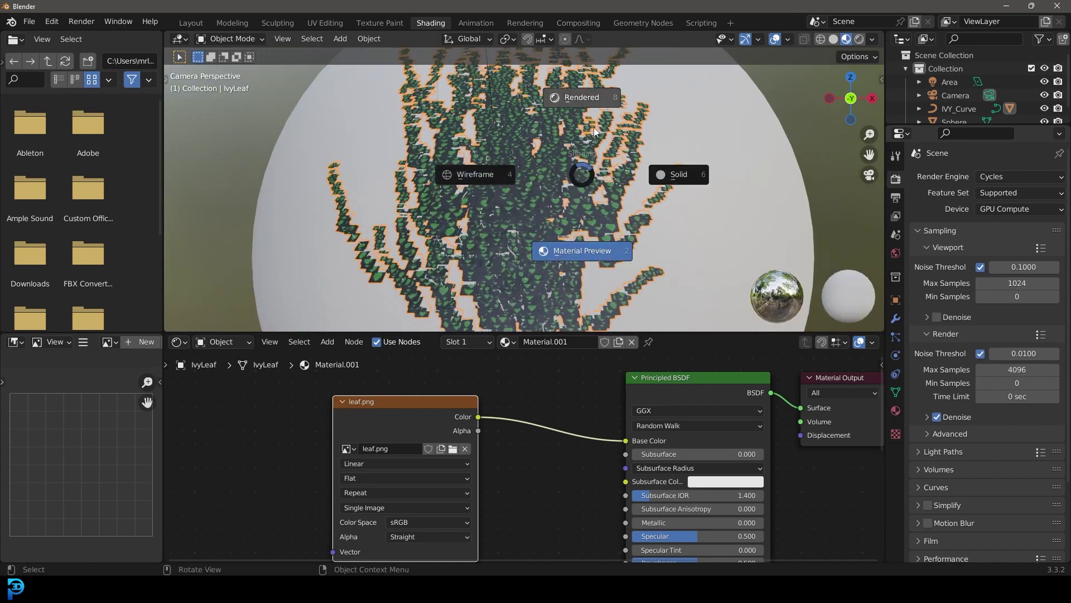
click(595, 126)
scroll(527, 217, up, 5)
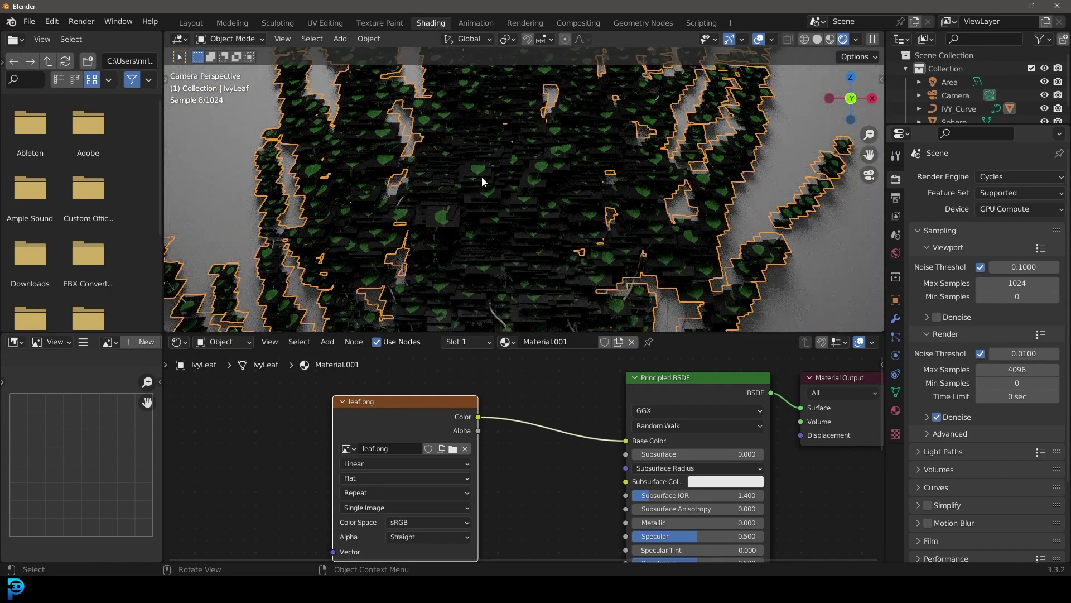
scroll(524, 451, down, 5)
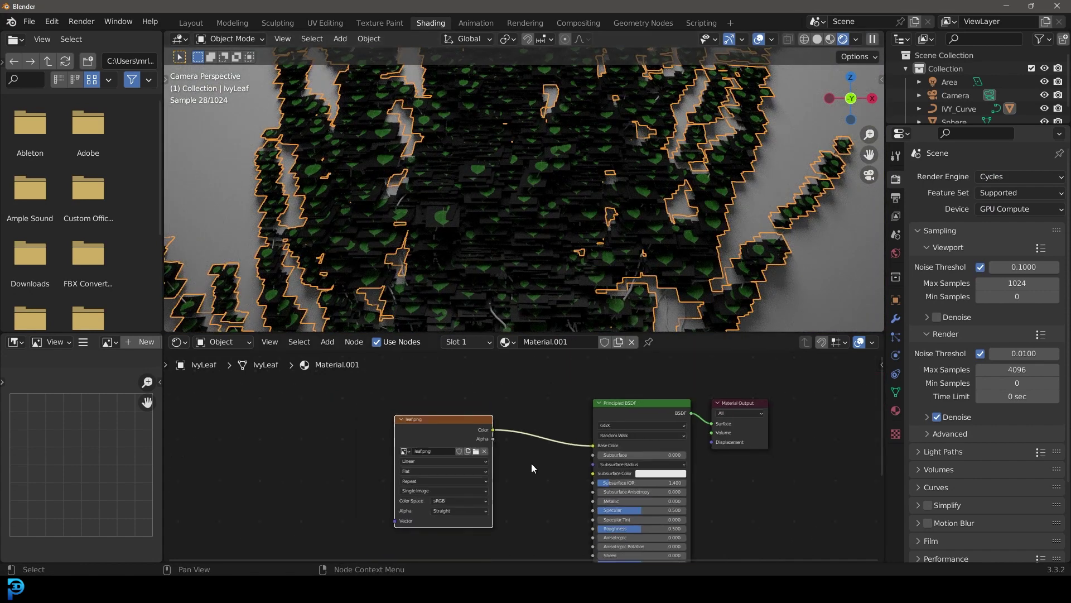
middle_drag(531, 462, 597, 434)
key(g)
click(529, 404)
Insert a Mix Shader between the Principled BSDF and Material Output
middle_drag(529, 404, 327, 404)
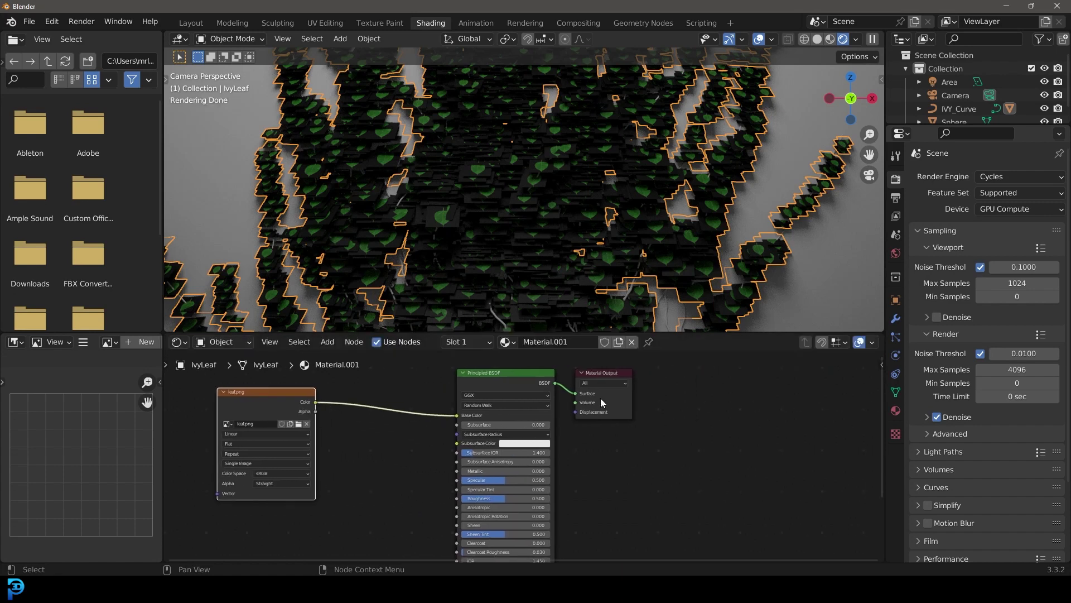
drag(623, 375, 755, 388)
scroll(627, 376, up, 2)
middle_drag(627, 376, 580, 400)
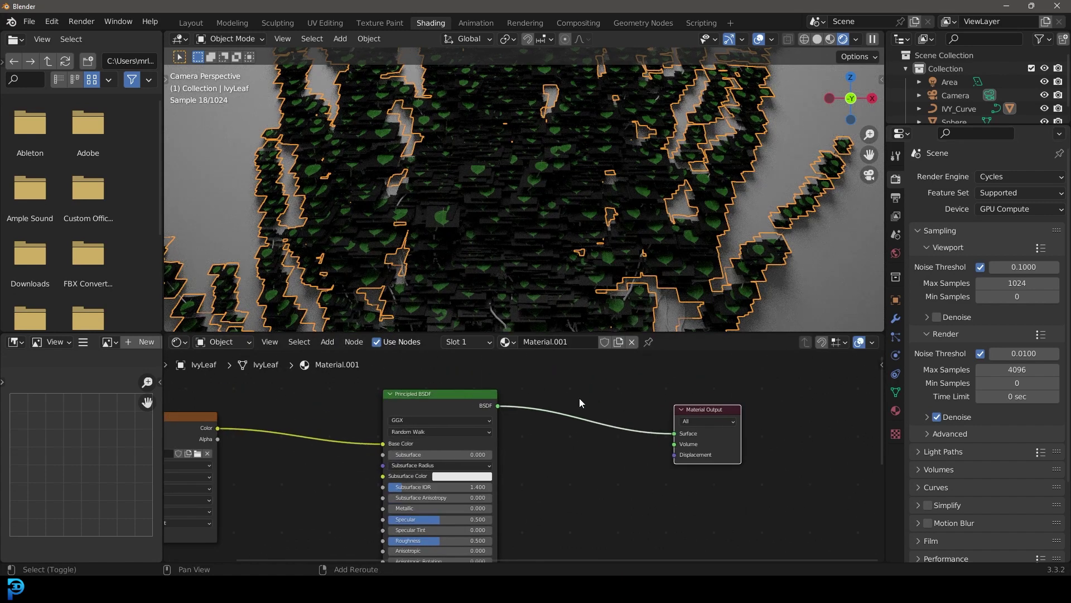
key(shift+a)
click(563, 398)
text(mix)
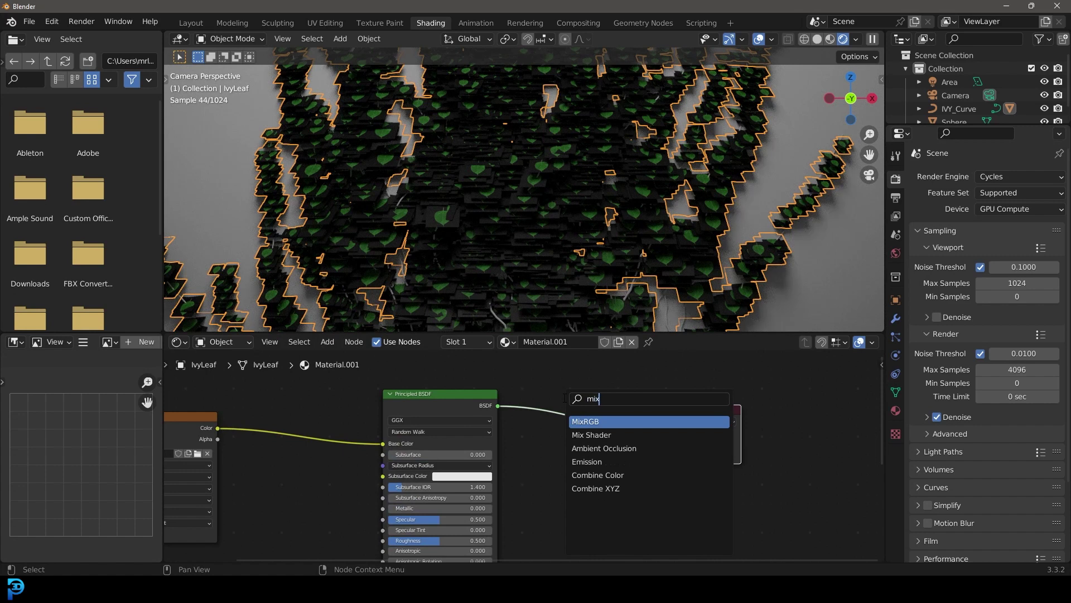
key(Down)
key(Return)
click(568, 397)
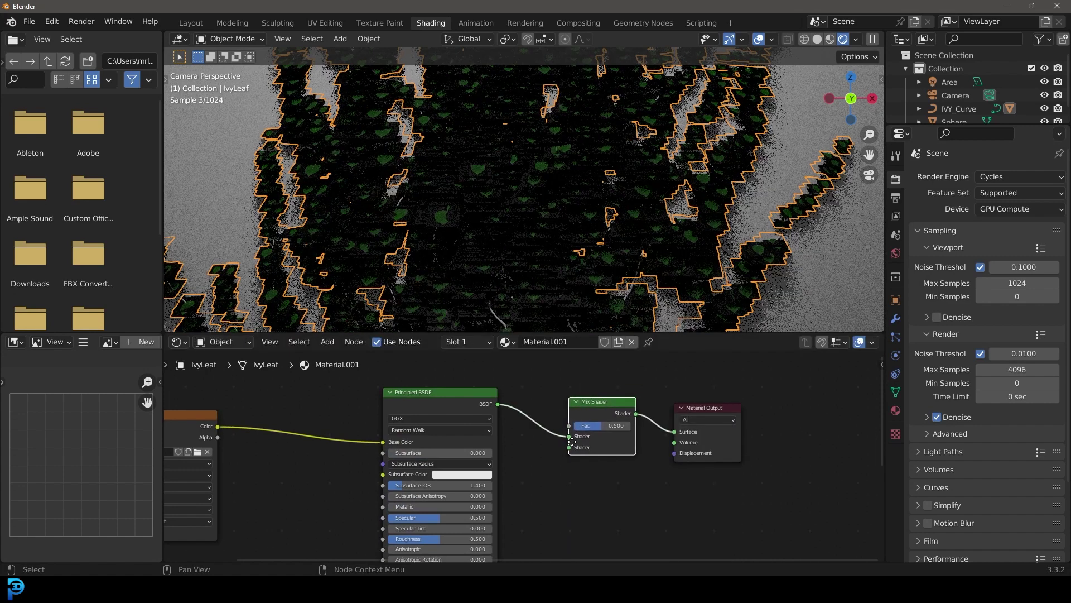
scroll(566, 458, up, 1)
middle_drag(567, 459, 605, 451)
Add a Transparent BSDF and feed it into the Mix Shader's second Shader input
key(shift+a)
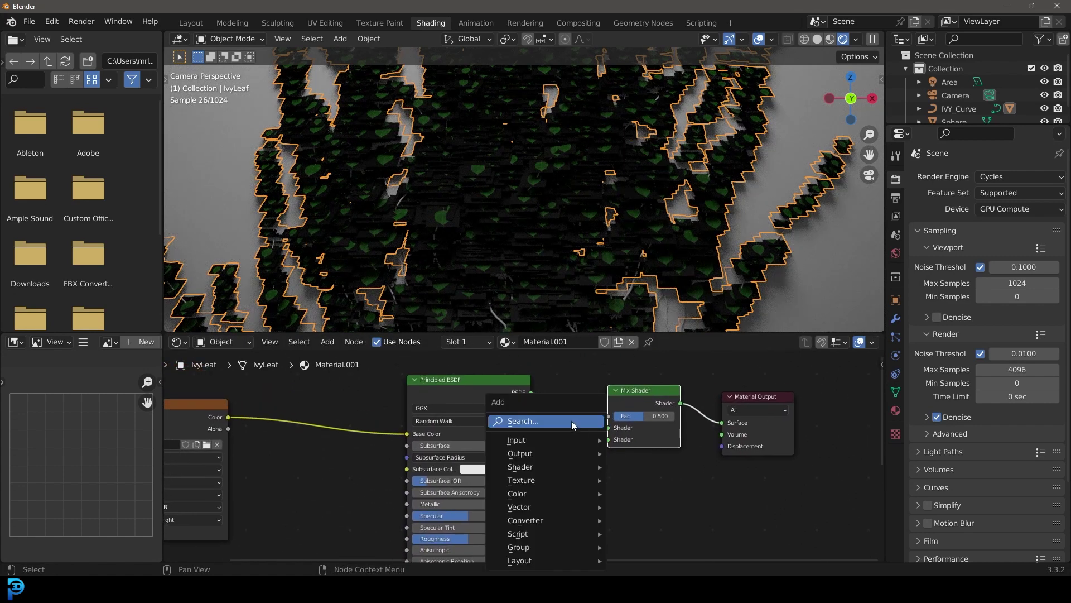
click(570, 421)
text(tra)
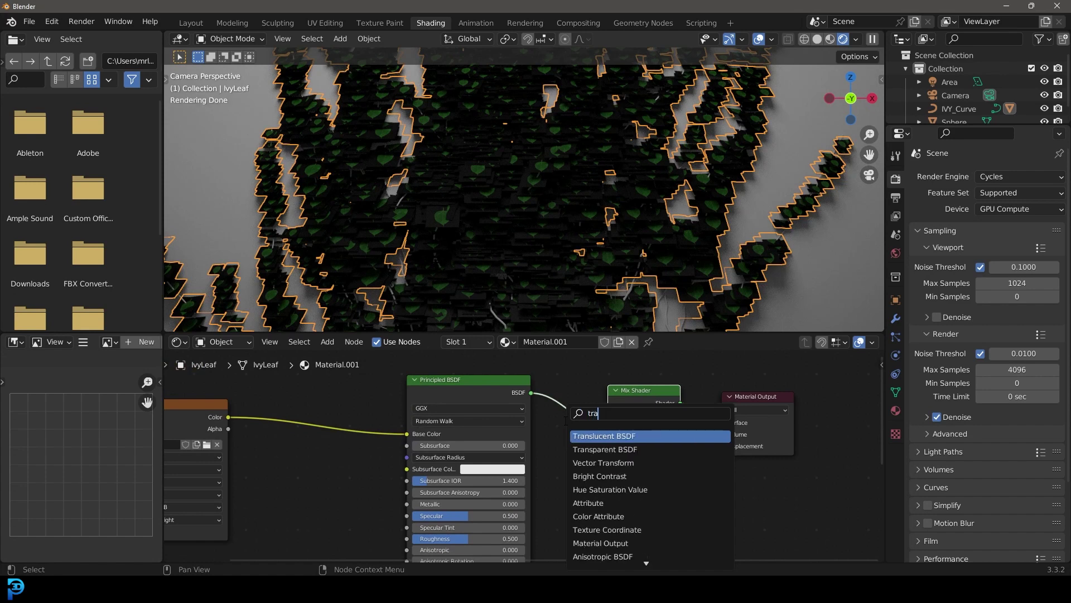
click(605, 449)
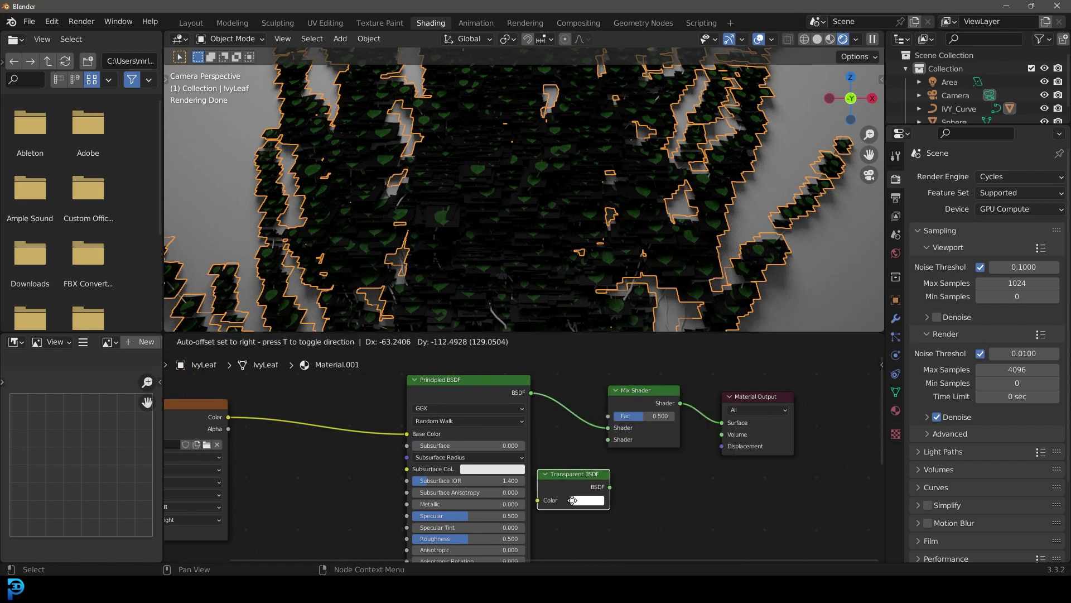
click(583, 486)
drag(616, 487, 609, 440)
scroll(527, 457, down, 1)
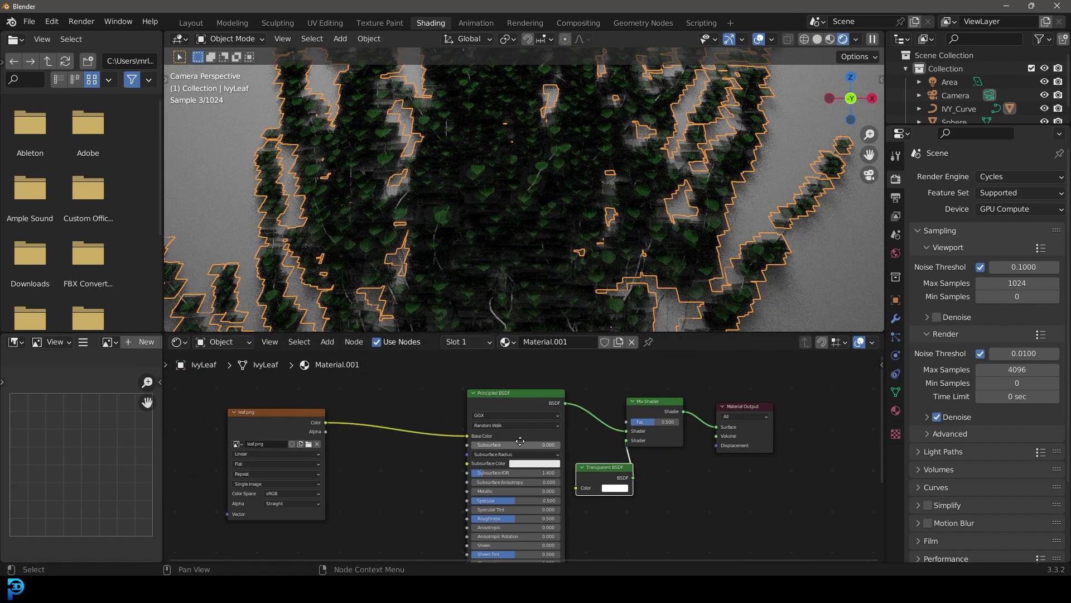
middle_drag(209, 421, 274, 420)
Connect leaf.png Alpha to the Mix Shader Fac and rearrange the nodes
drag(389, 421, 720, 391)
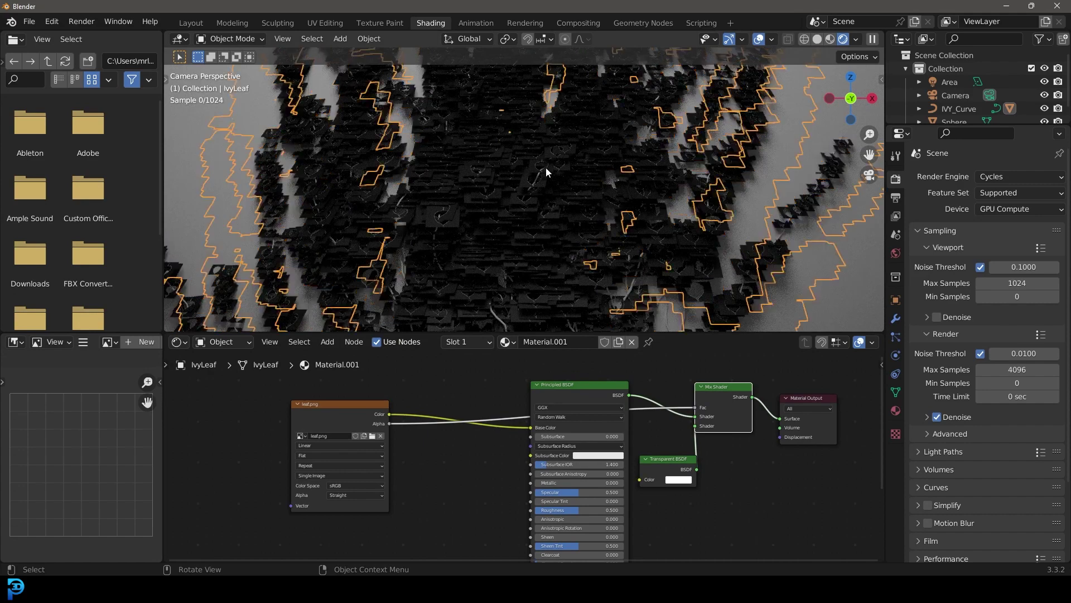
drag(341, 404, 345, 353)
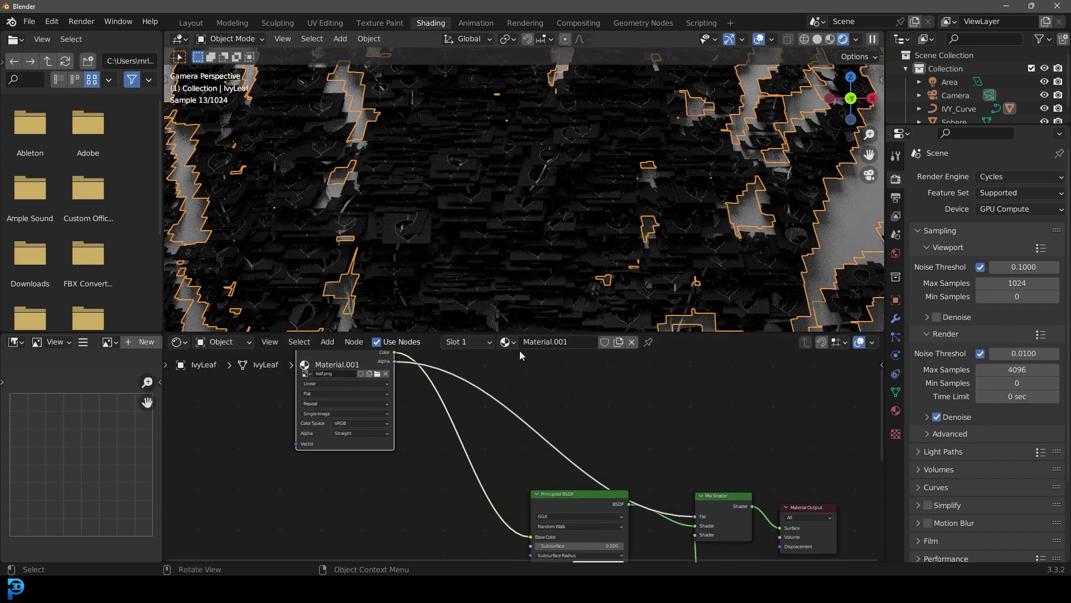
middle_drag(504, 472, 524, 461)
drag(745, 488, 754, 447)
Insert an Invert node into the Alpha-to-Fac link so the leaves render as cut-out shapes
key(shift+a)
click(579, 389)
text(inver)
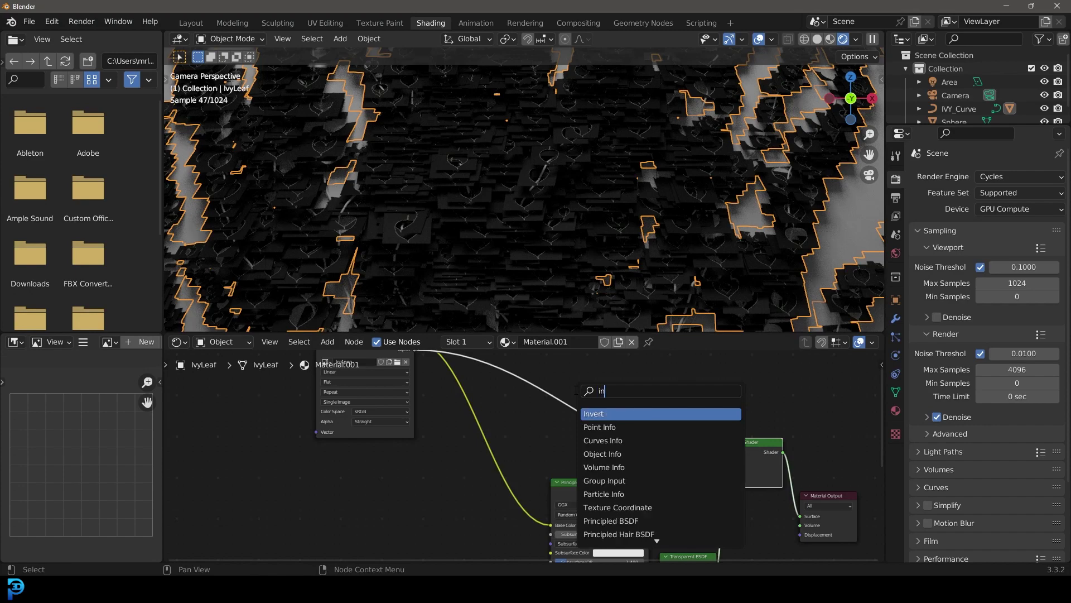
click(627, 414)
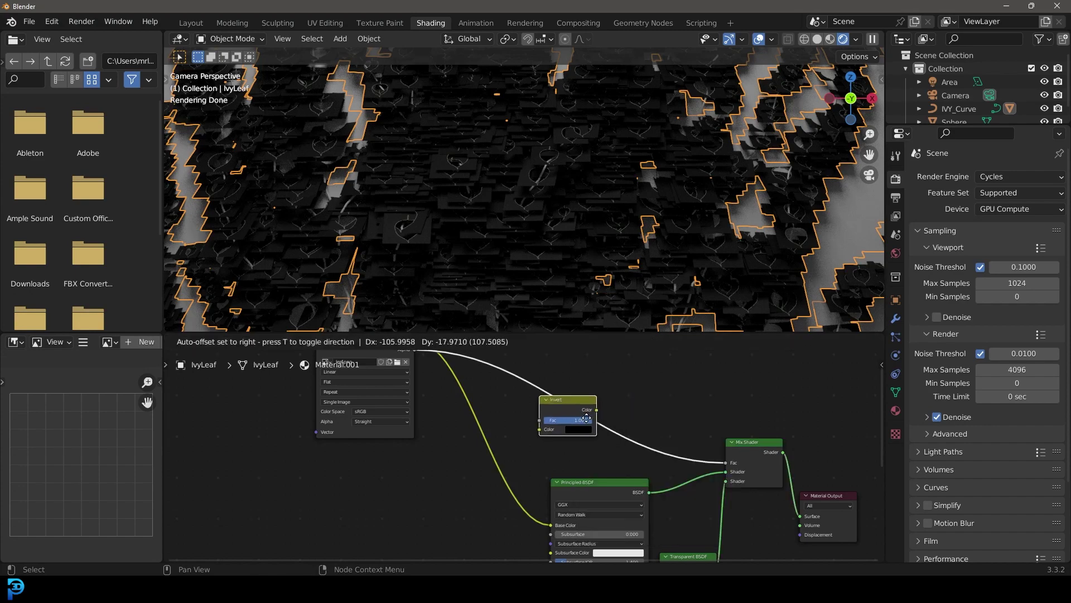
click(585, 416)
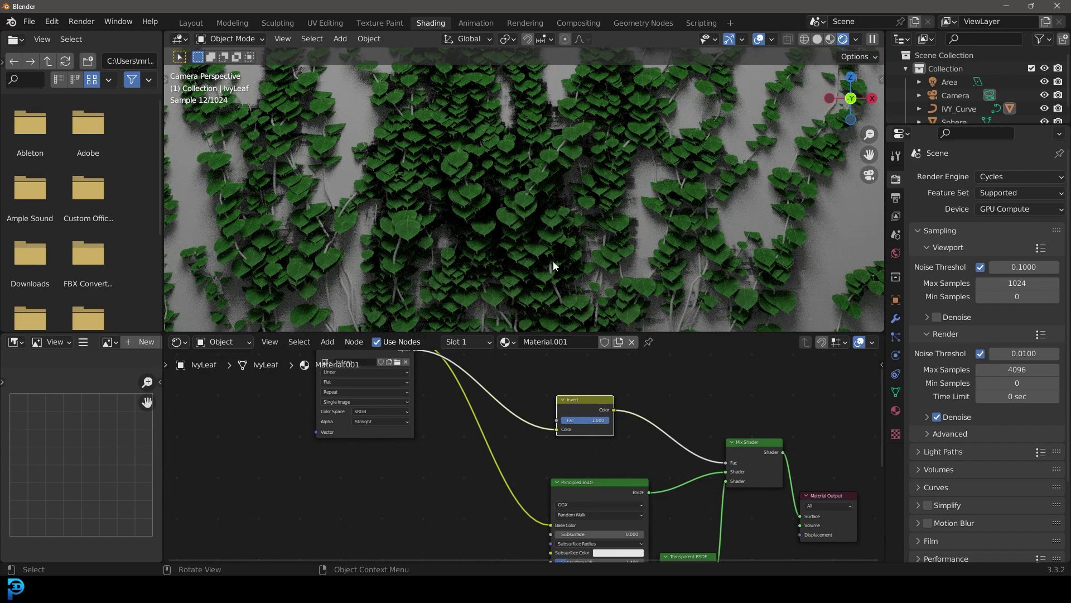
middle_drag(427, 421, 496, 490)
scroll(491, 482, up, 2)
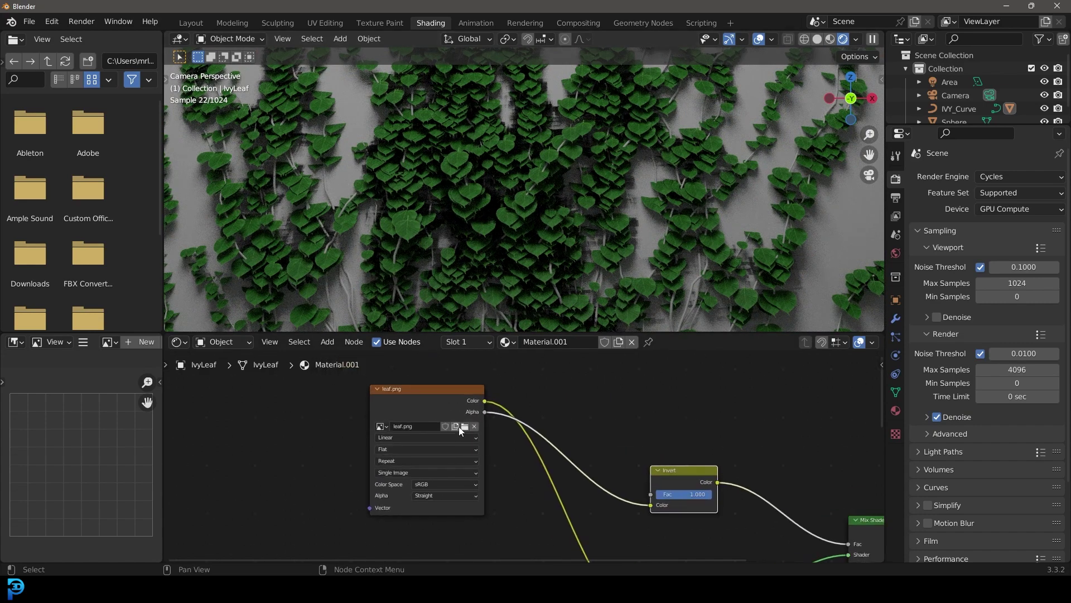
scroll(534, 208, down, 2)
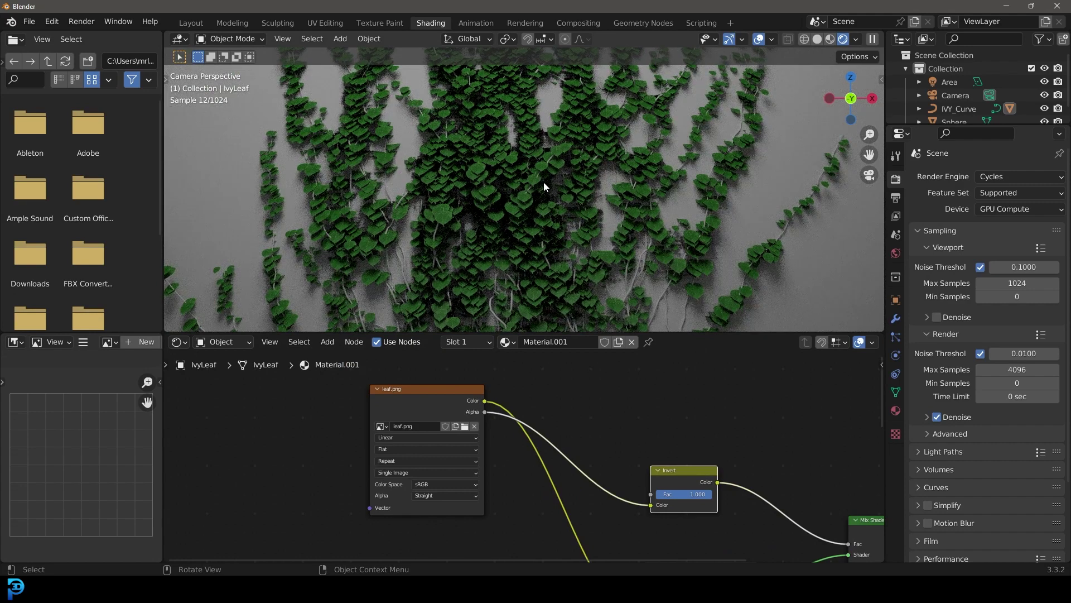
scroll(544, 182, down, 3)
scroll(544, 213, down, 1)
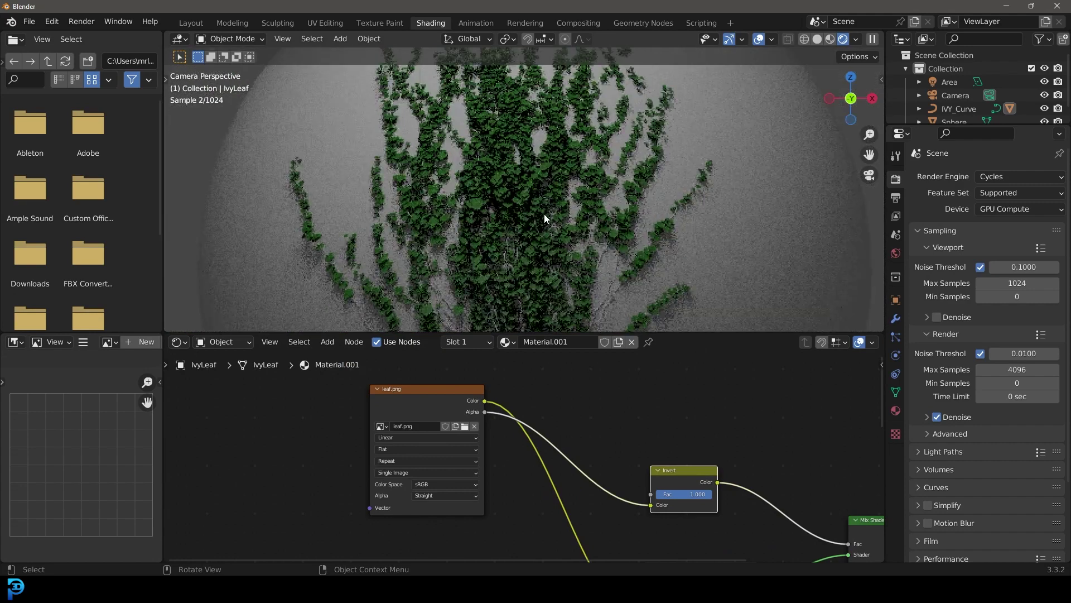
scroll(523, 256, down, 1)
shift+middle_drag(524, 262, 537, 201)
scroll(464, 277, up, 2)
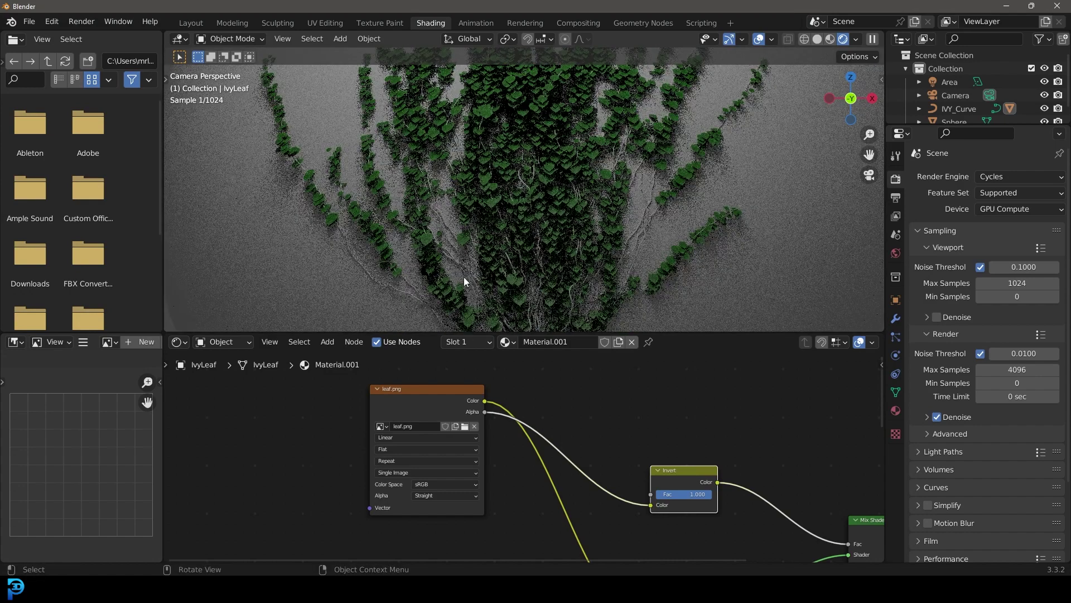
Give IVY_Curve a new Material.002 with a dark reddish-brown Base Color
click(421, 297)
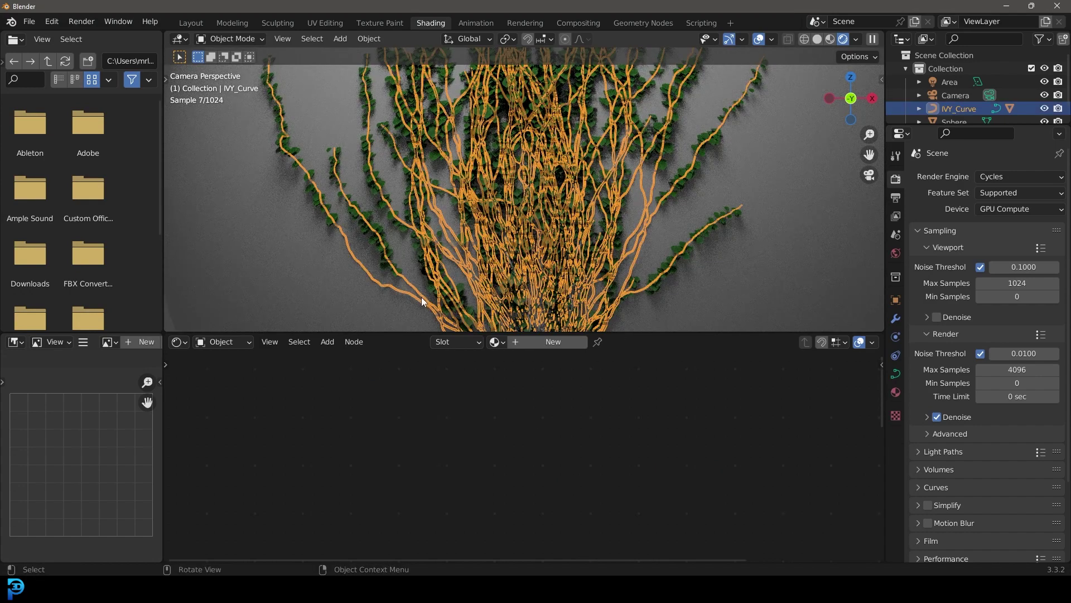
click(515, 343)
scroll(595, 403, down, 4)
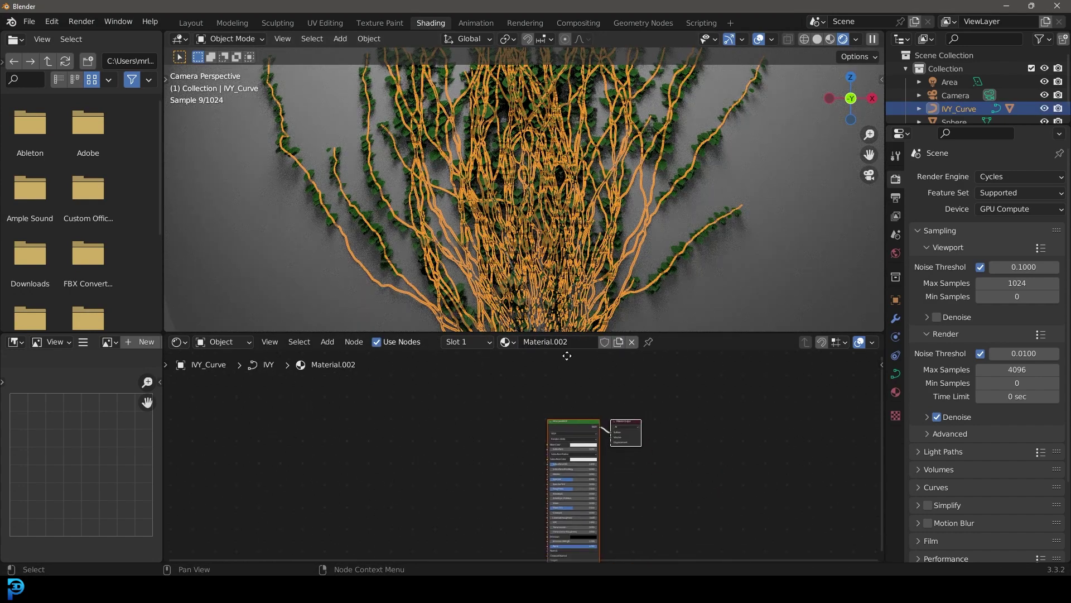
scroll(594, 393, up, 4)
click(562, 385)
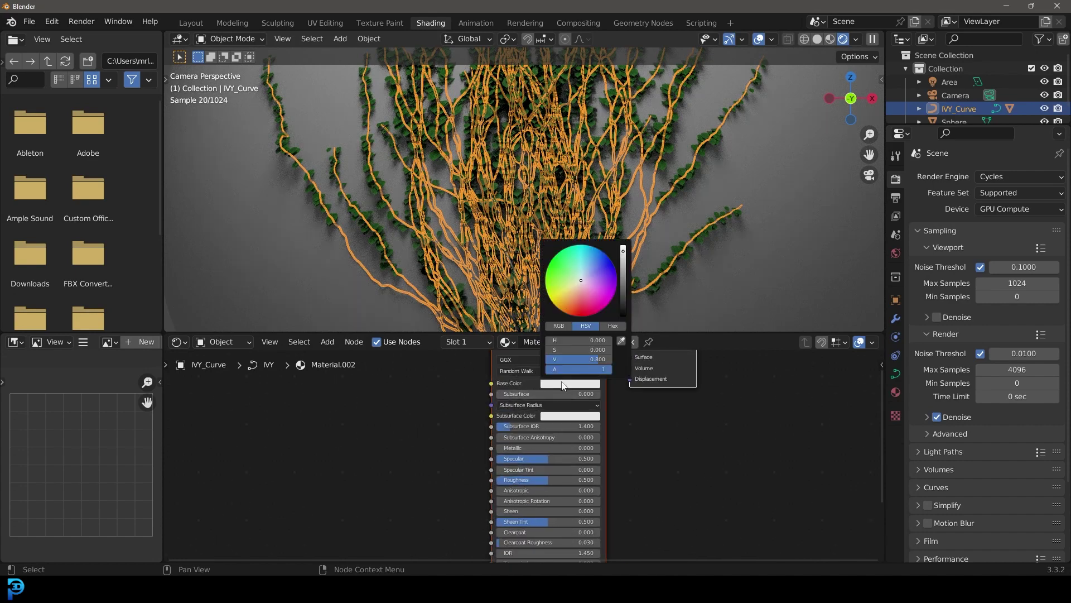
click(624, 296)
click(577, 302)
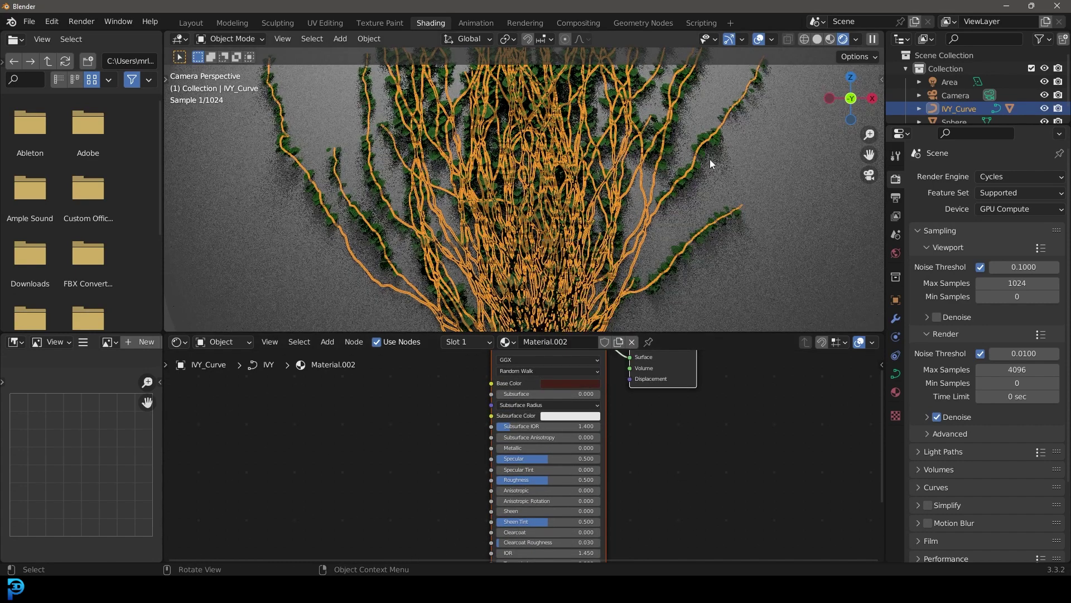
click(660, 187)
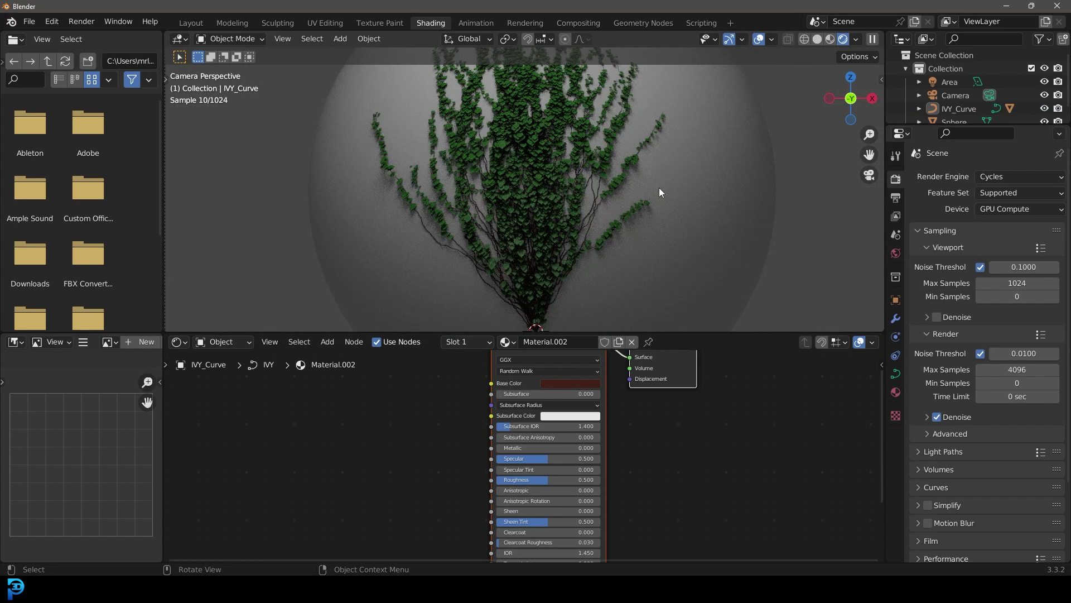
key(KP_0)
key(KP_0)
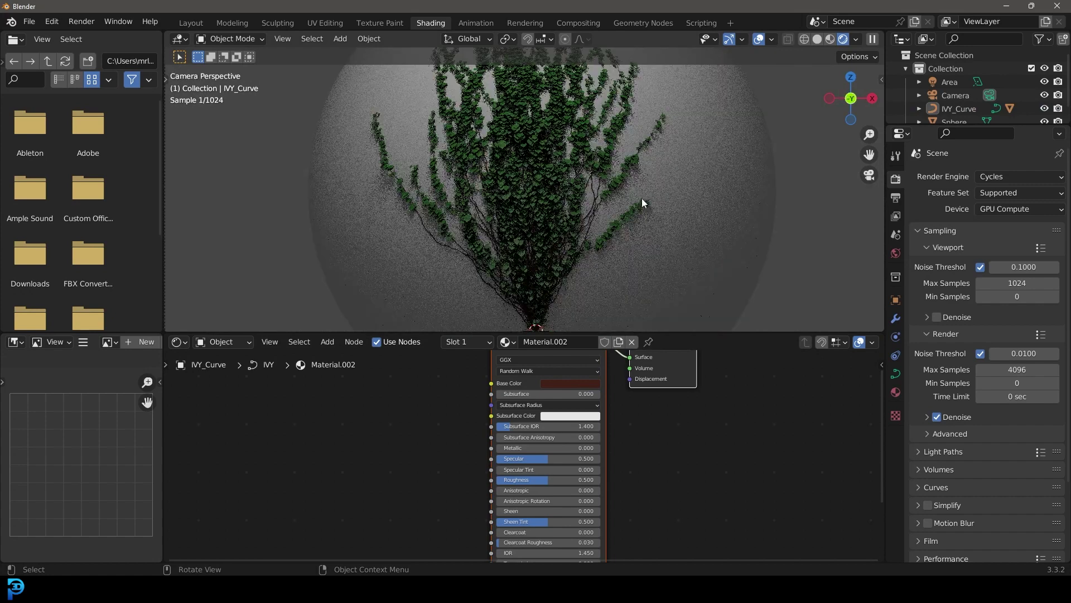
scroll(640, 200, down, 3)
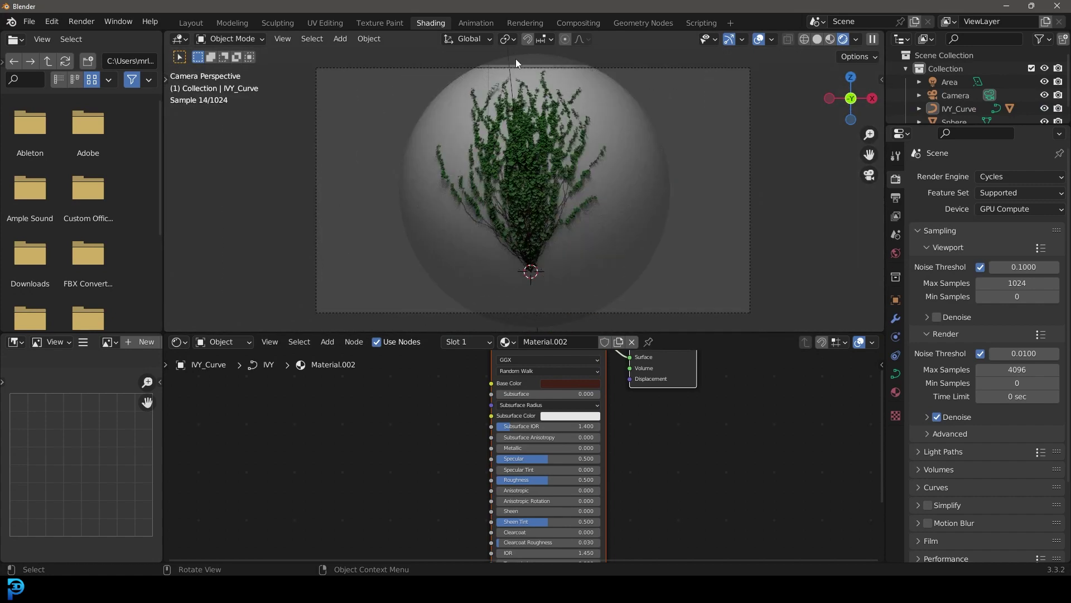
Set the Area light's Power to 33.2 W, then rotate and move it toward the sphere
click(507, 54)
click(895, 356)
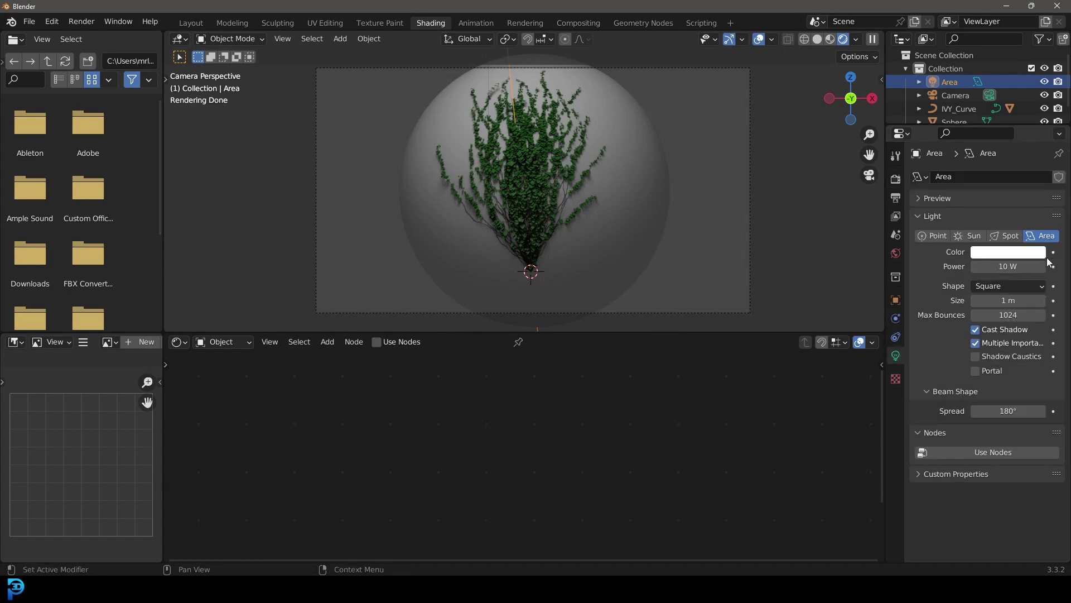
drag(1008, 267, 1038, 267)
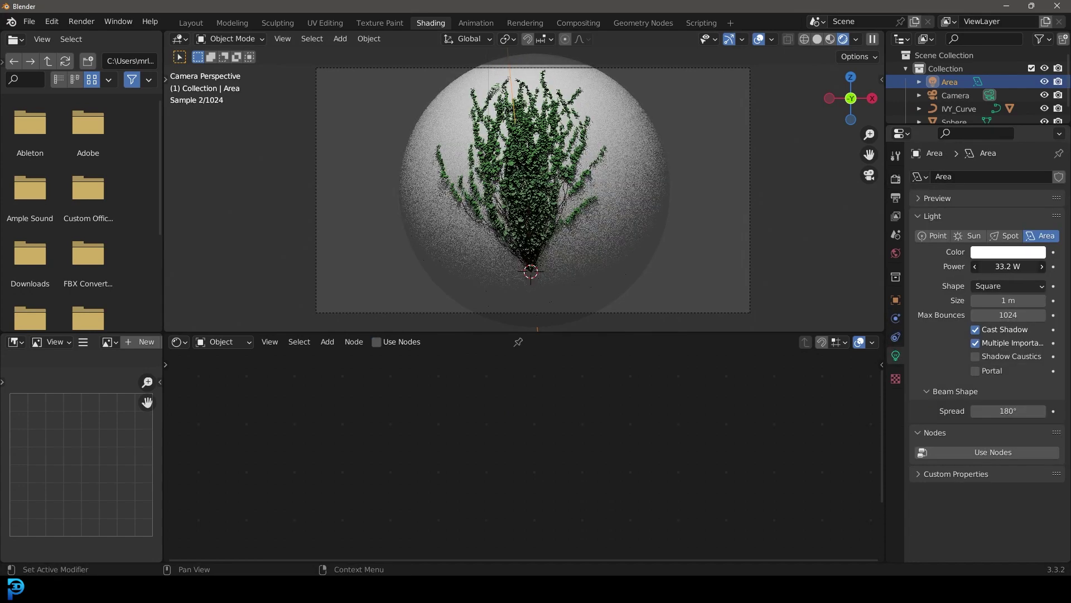
key(r)
click(820, 306)
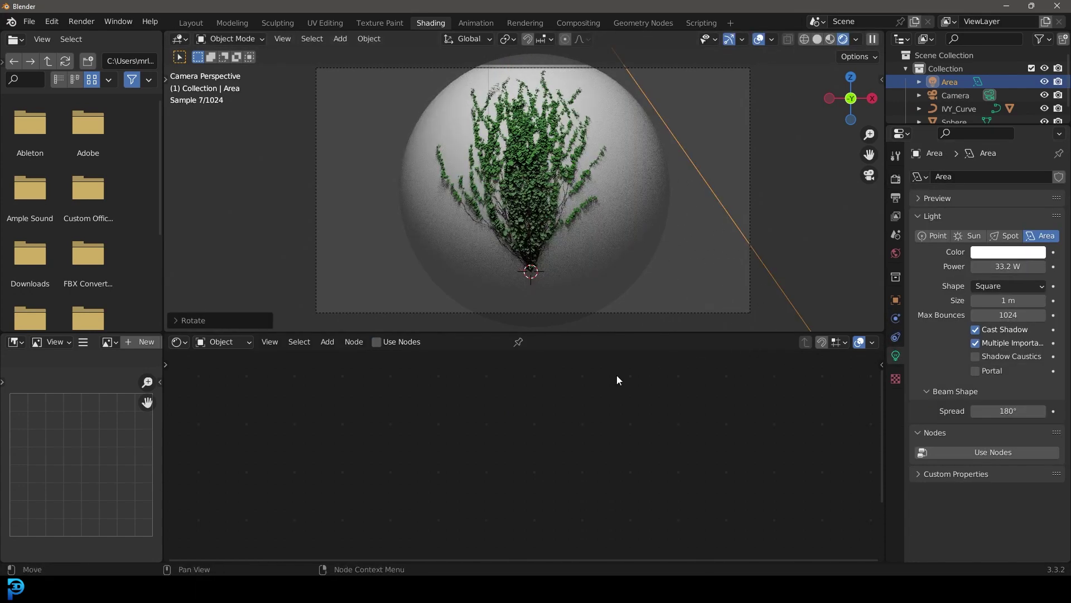
key(g)
click(518, 214)
scroll(517, 214, up, 3)
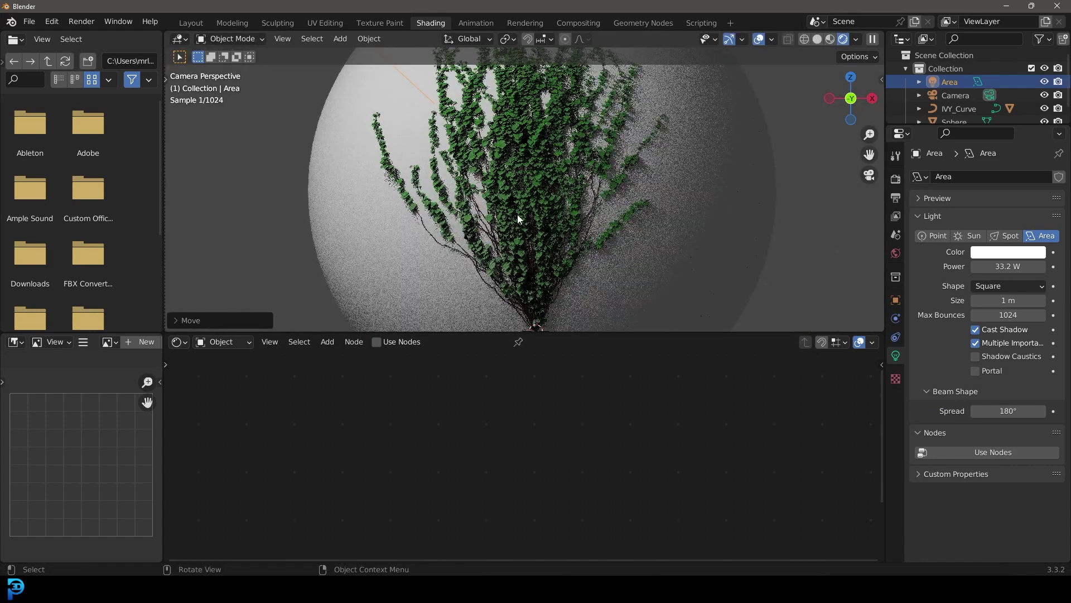